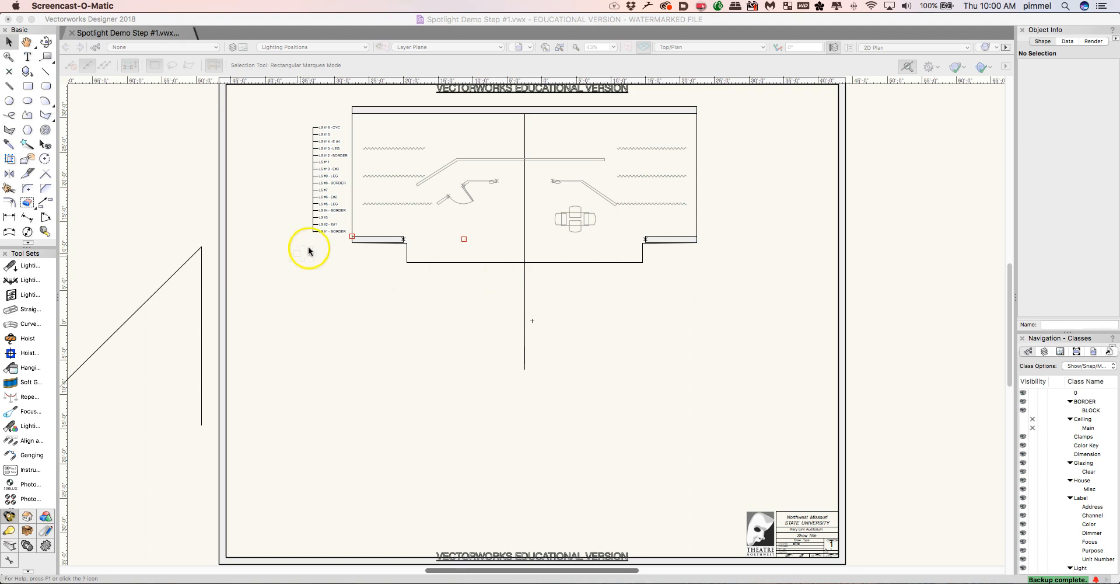
Step: Draw a horizontal line about 42'7" long below the stage plan, crossing the centre line
{"action": "left_click", "coordinate": [46, 71]}
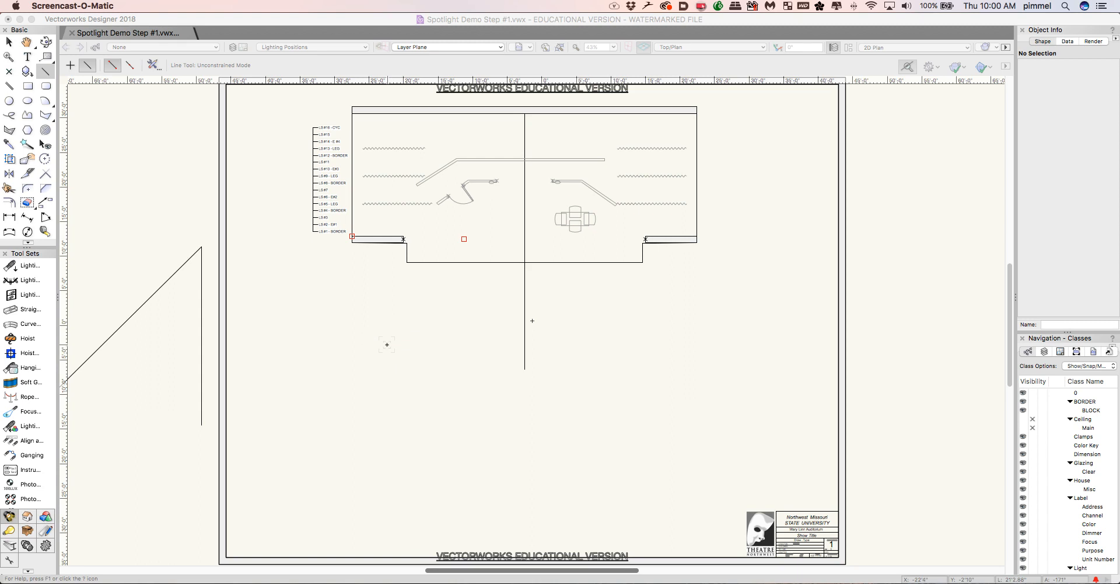
{"action": "left_click", "coordinate": [384, 344]}
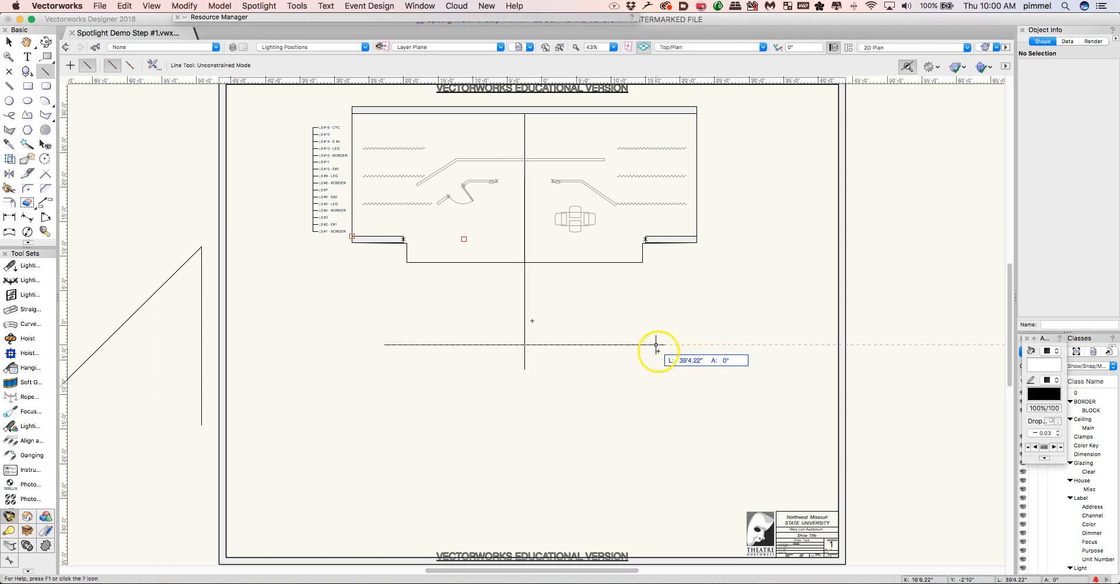
{"action": "left_click", "coordinate": [678, 344]}
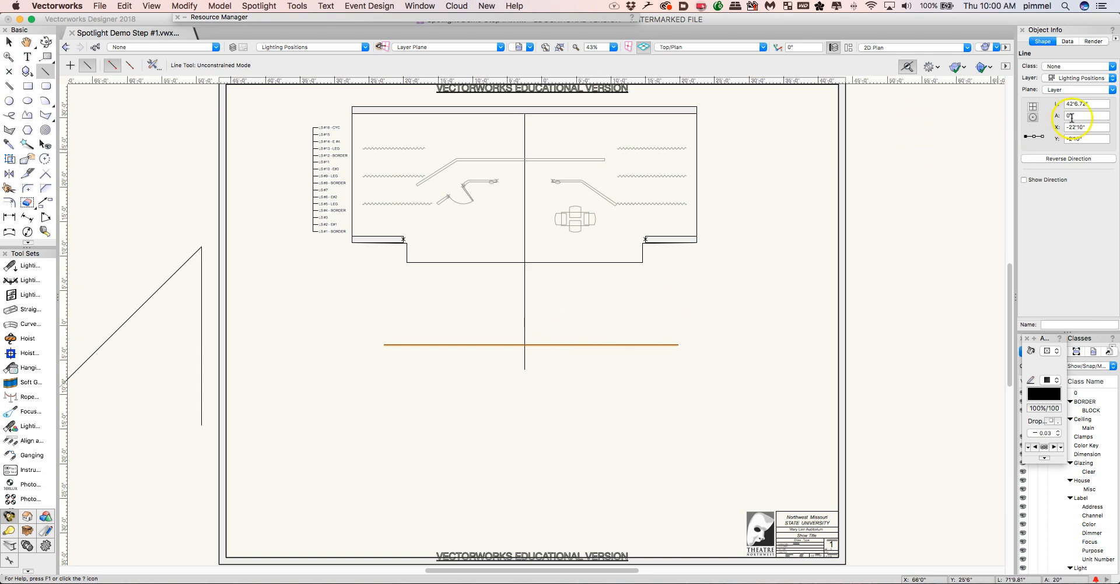
Step: Set the line's length to 45'0" and move it by its midpoint onto the lower part of the centre line
{"action": "left_click_drag", "start_coordinate": [1099, 105], "coordinate": [988, 97]}
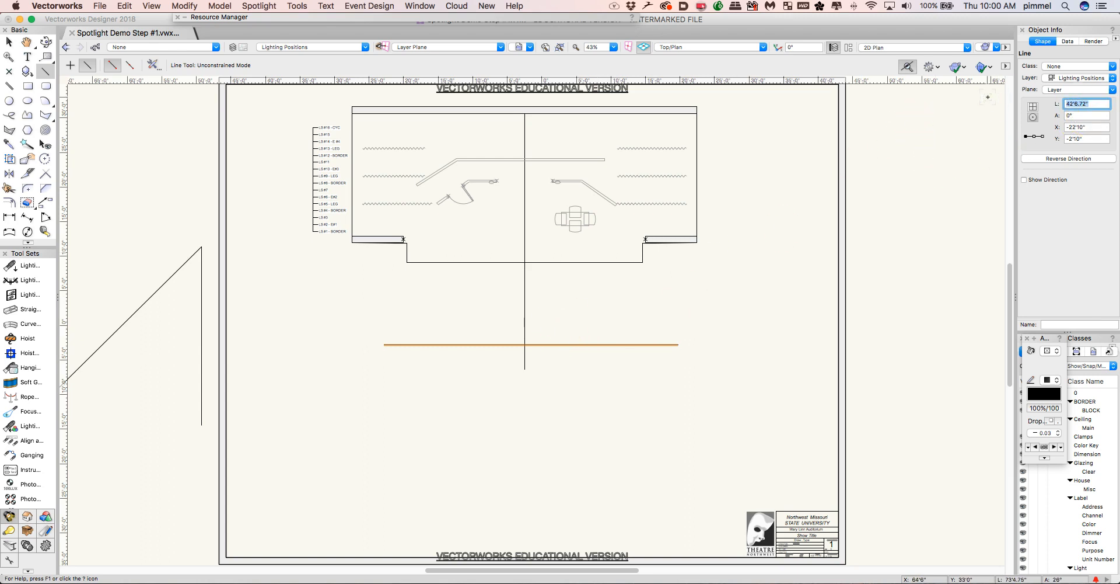
{"action": "left_click", "coordinate": [951, 93]}
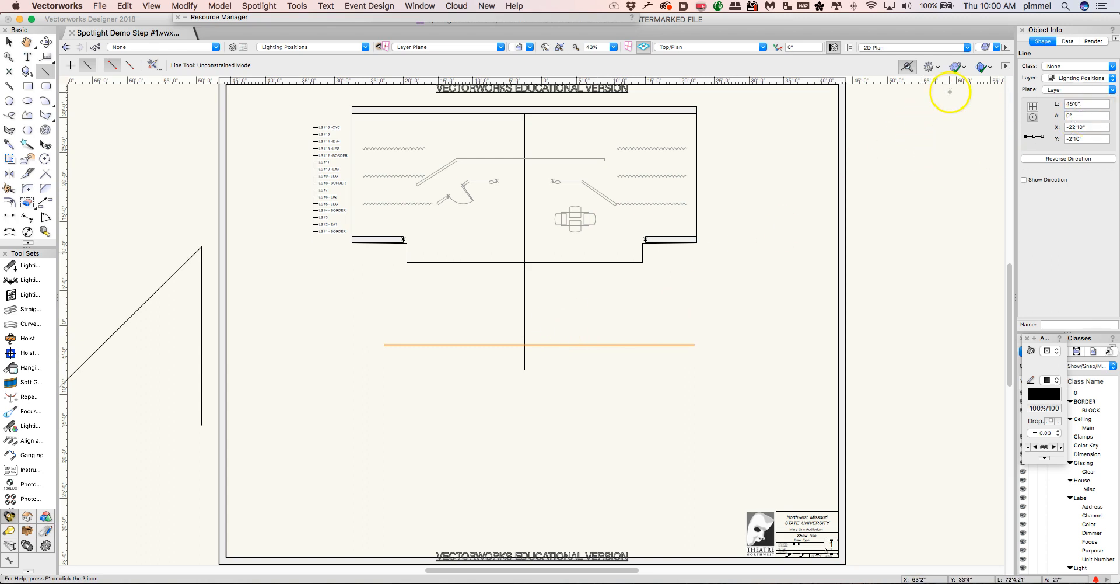
{"action": "left_click", "coordinate": [7, 42]}
{"action": "left_click_drag", "start_coordinate": [543, 344], "coordinate": [526, 360]}
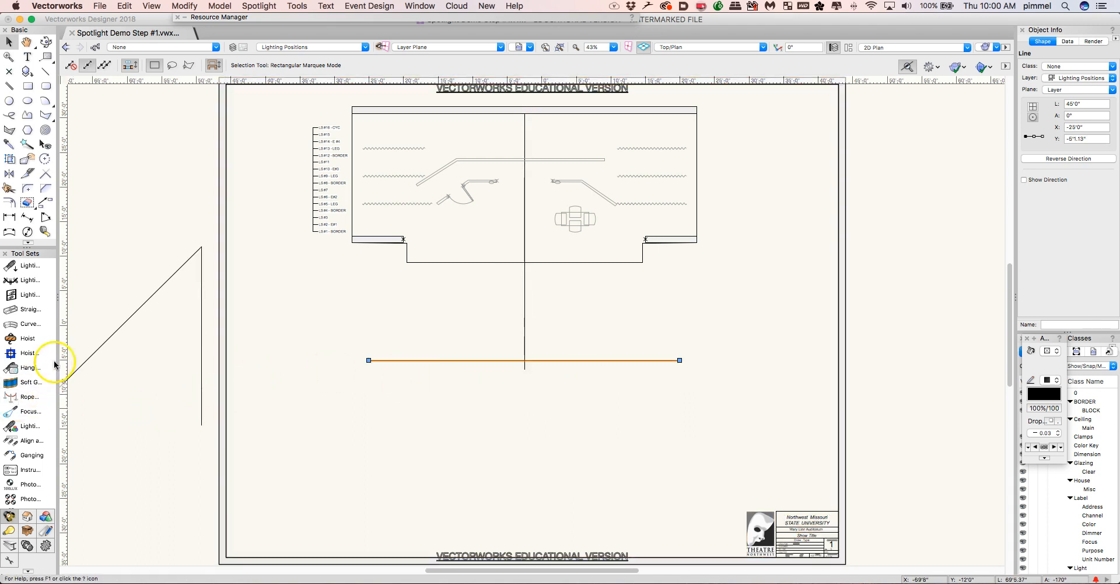
Step: Draw a straight lighting pipe over the 45' line from end to end and inspect its tick marks up close
{"action": "left_click", "coordinate": [33, 284]}
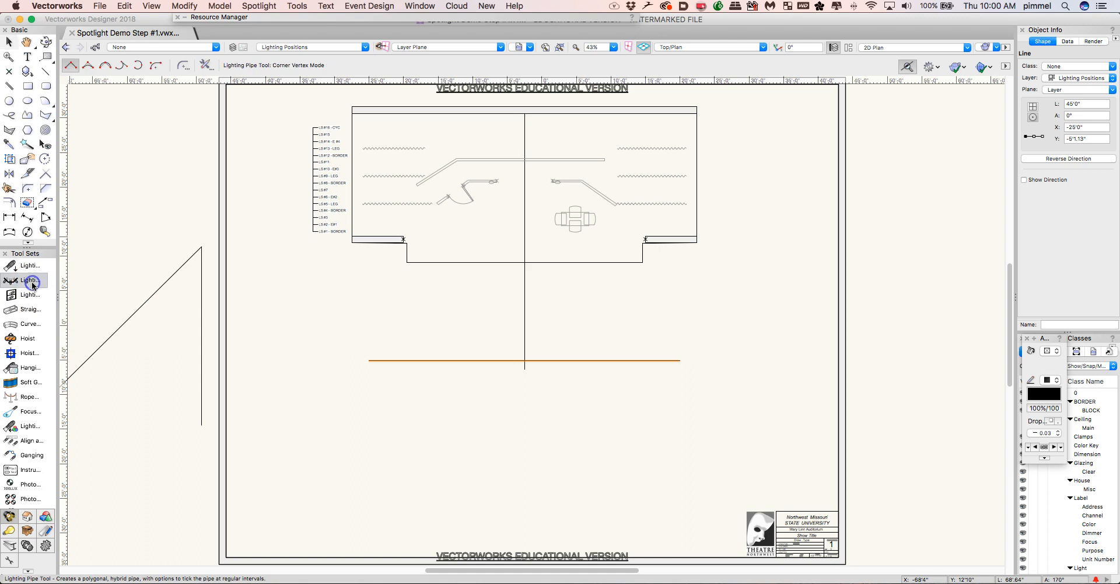
{"action": "left_click", "coordinate": [369, 360]}
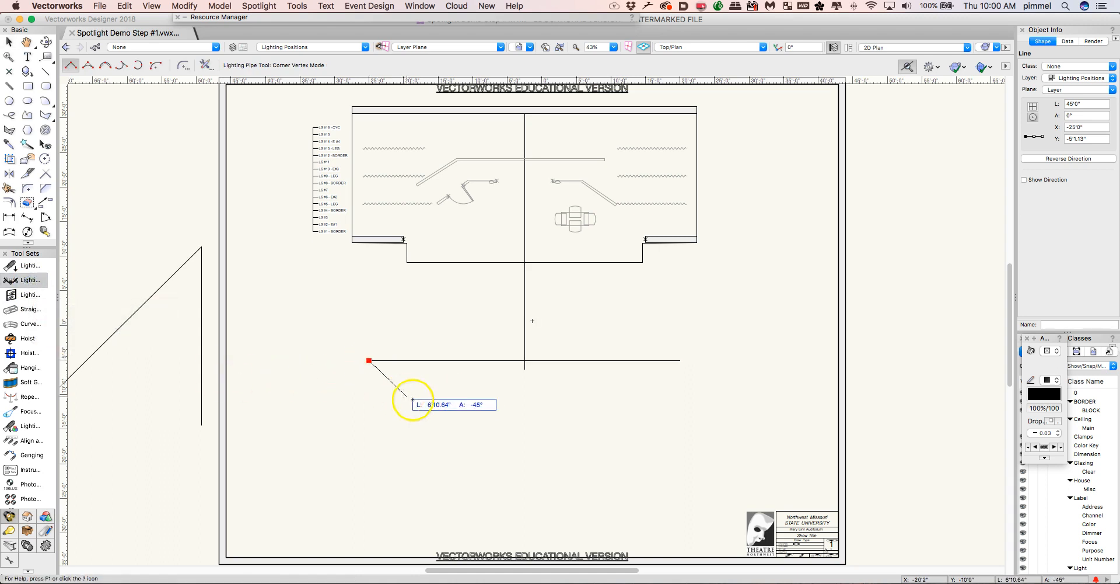
{"action": "left_click", "coordinate": [680, 360]}
{"action": "double_click", "coordinate": [680, 360]}
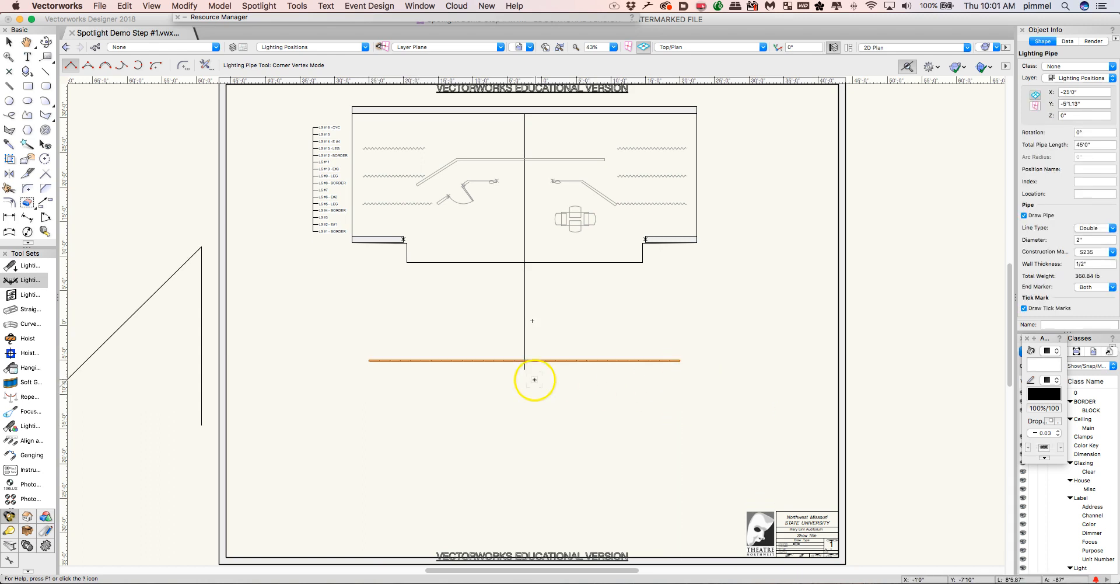
{"action": "left_click", "coordinate": [9, 57]}
{"action": "left_click_drag", "start_coordinate": [355, 342], "coordinate": [456, 395]}
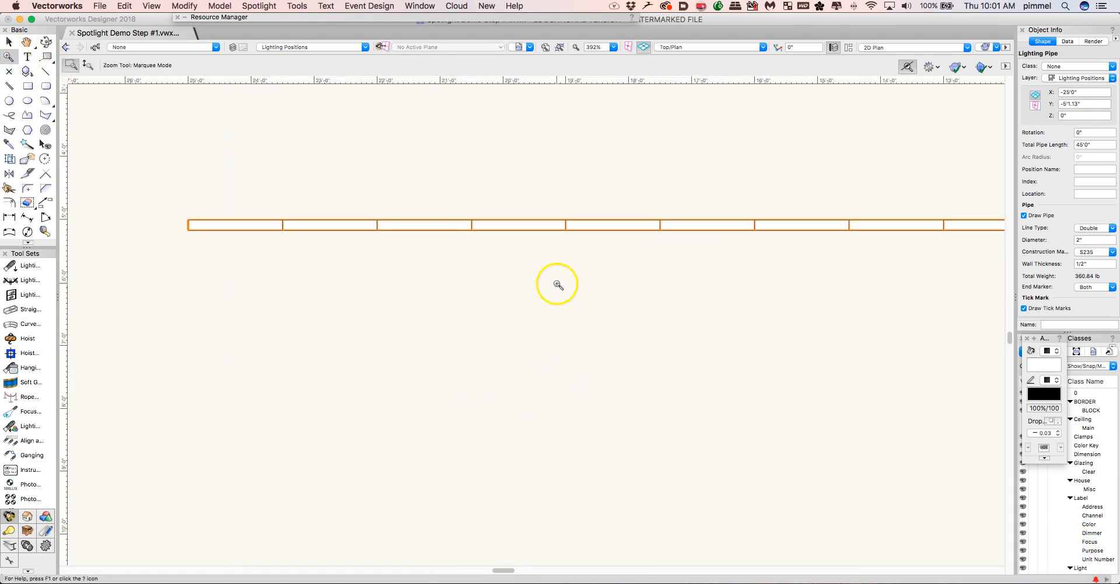
{"action": "left_click", "coordinate": [8, 42]}
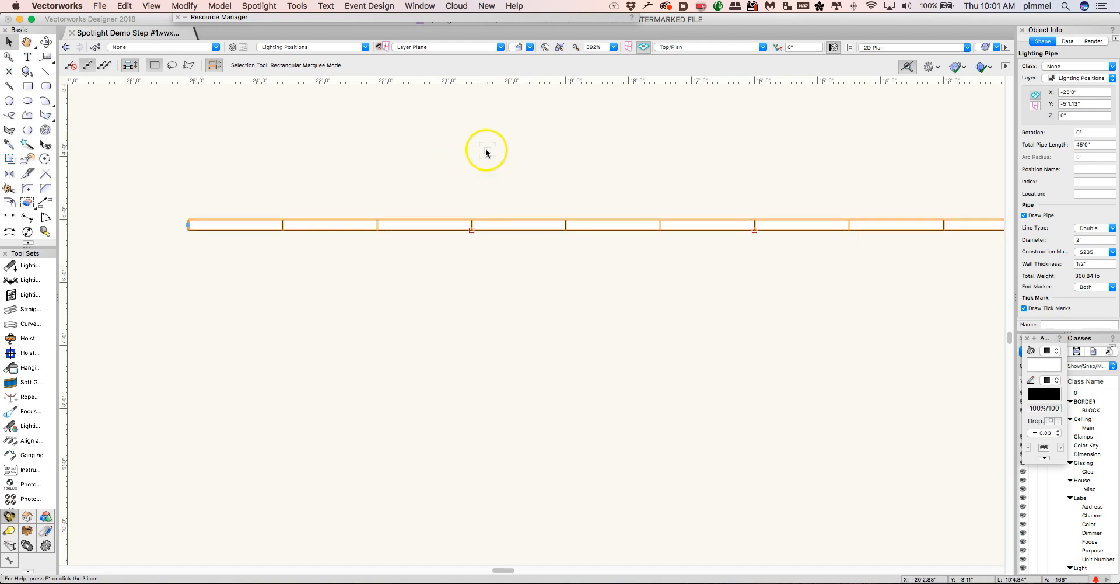
{"action": "left_click", "coordinate": [65, 48]}
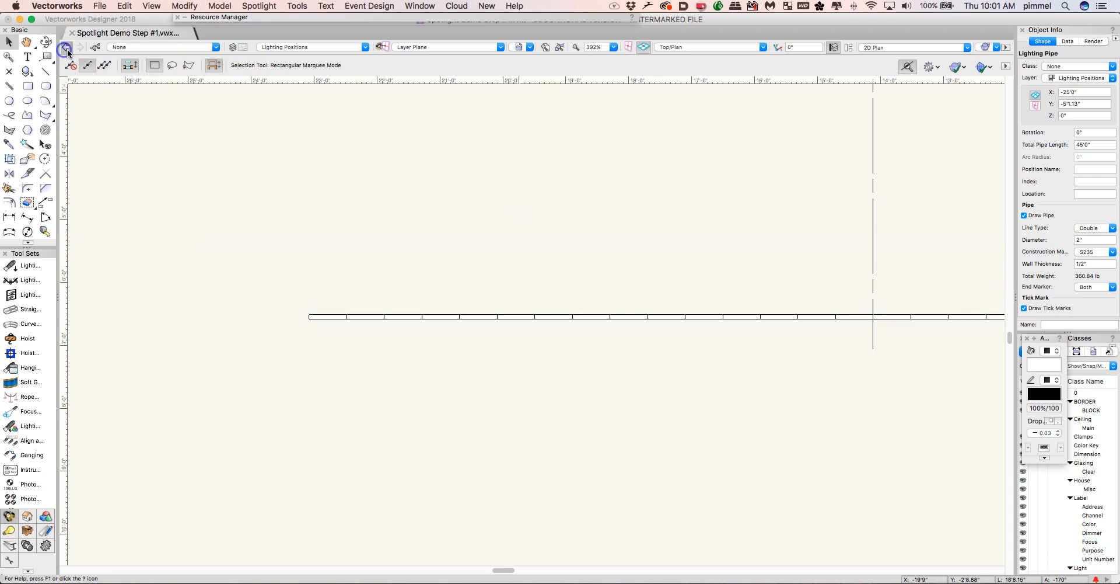
{"action": "left_click", "coordinate": [66, 48]}
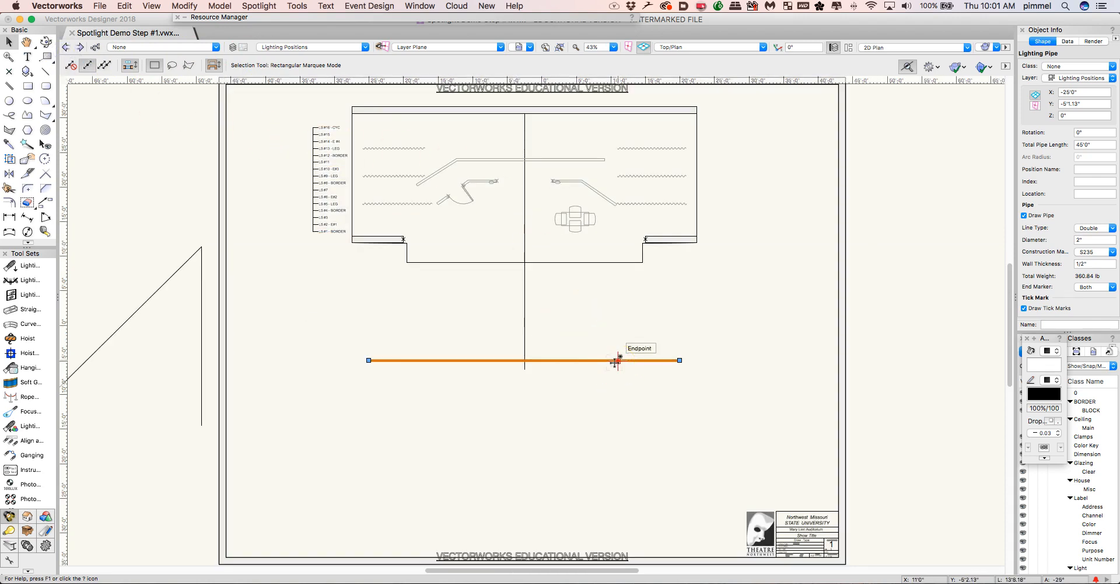
Step: Convert the lighting pipe to a hanging position named FOH, creating a symbol from its geometry
{"action": "left_click", "coordinate": [269, 8]}
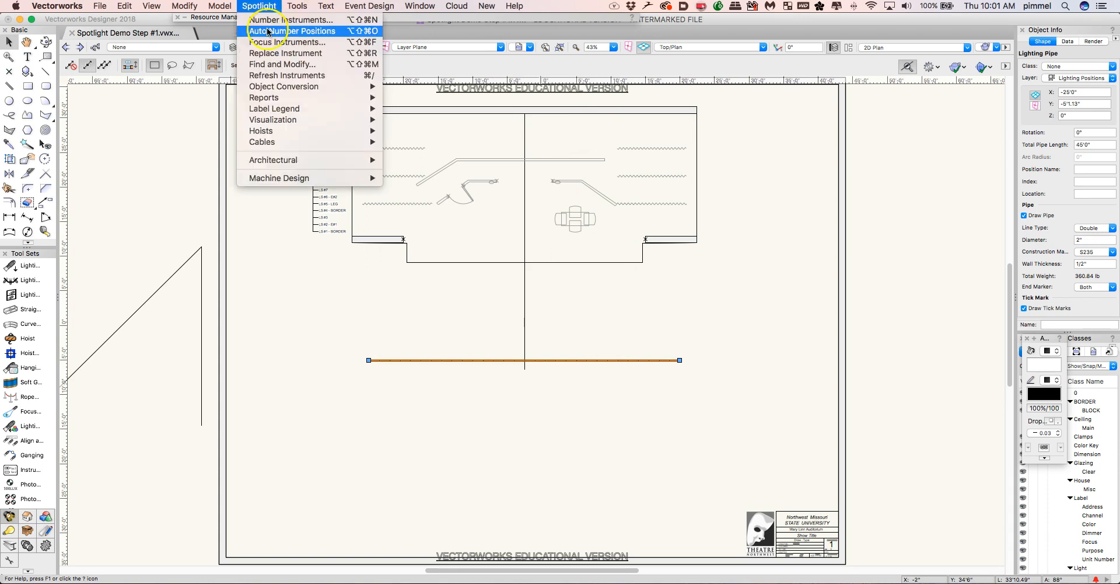
{"action": "mouse_move", "coordinate": [283, 88]}
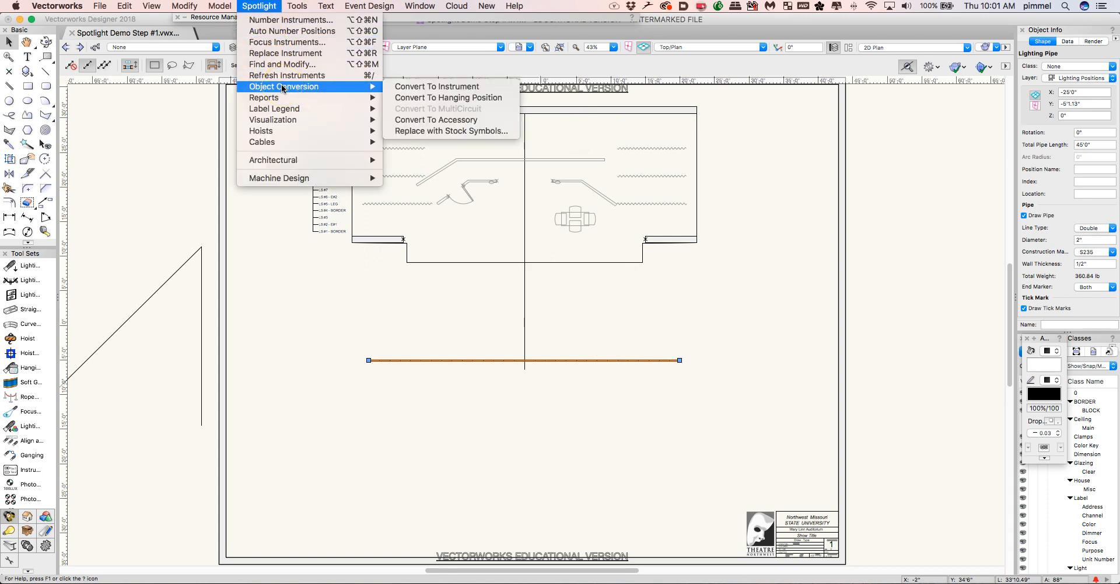
{"action": "left_click", "coordinate": [434, 98]}
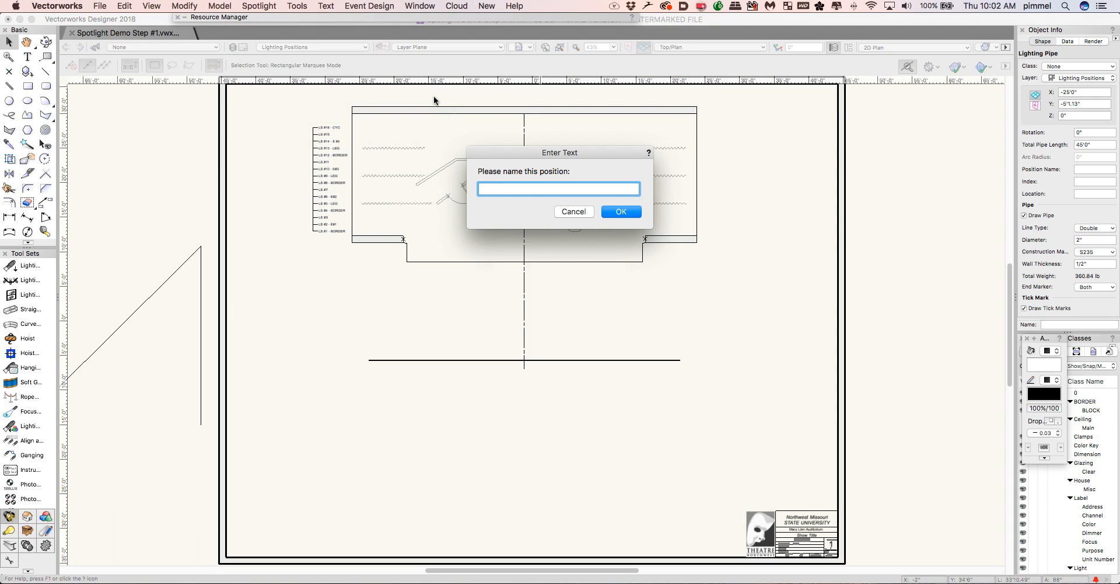
{"action": "type", "text": "FOH"}
{"action": "key", "text": "Return"}
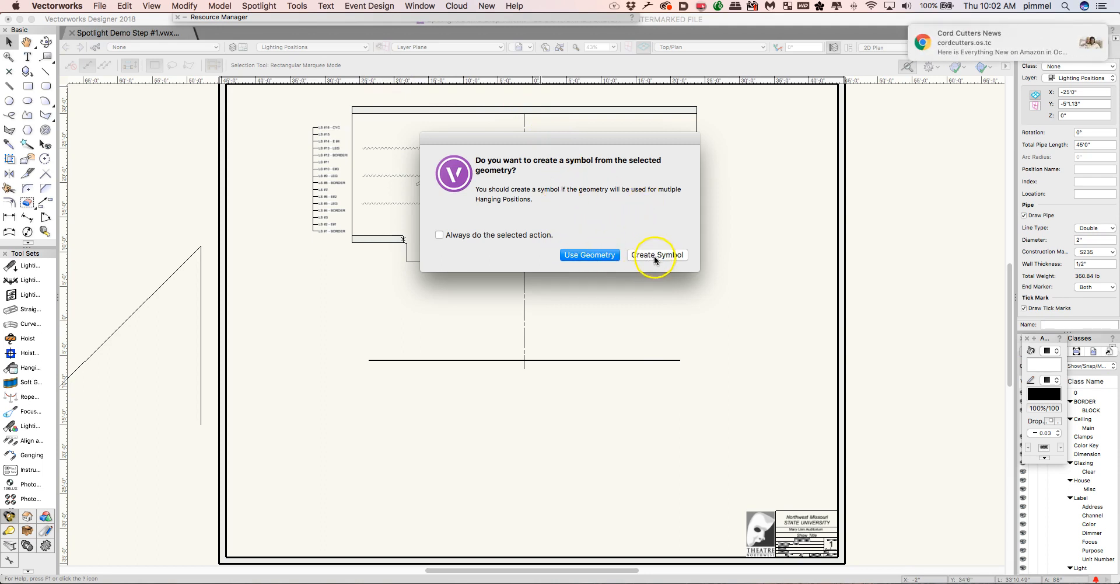
{"action": "left_click", "coordinate": [460, 235]}
{"action": "left_click", "coordinate": [648, 255]}
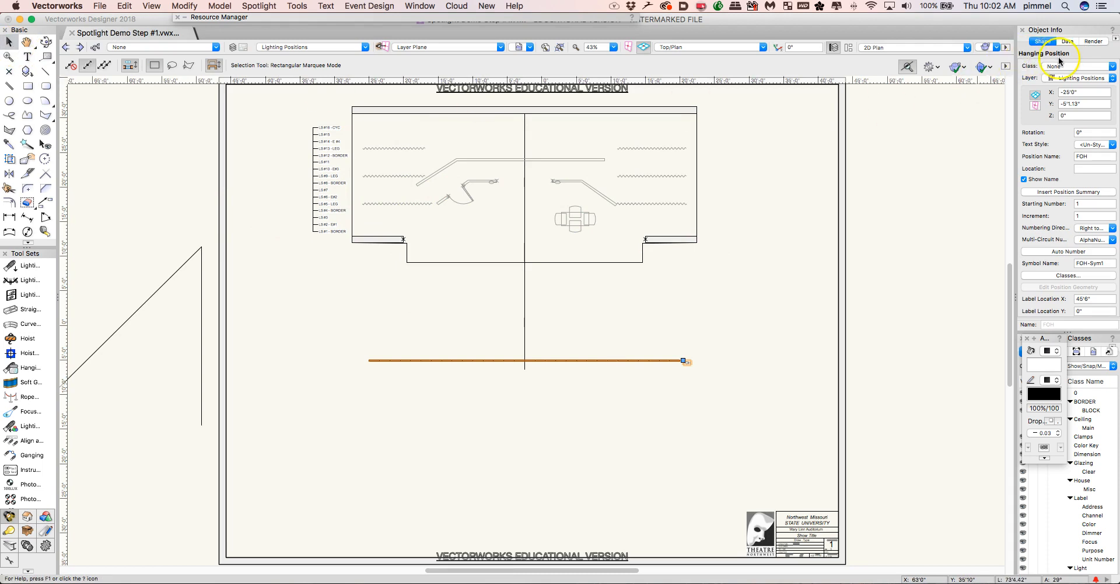
Step: Check the FOH name label at the pipe's end and set the hanging position's Z height to 20'0"
{"action": "left_click", "coordinate": [8, 56]}
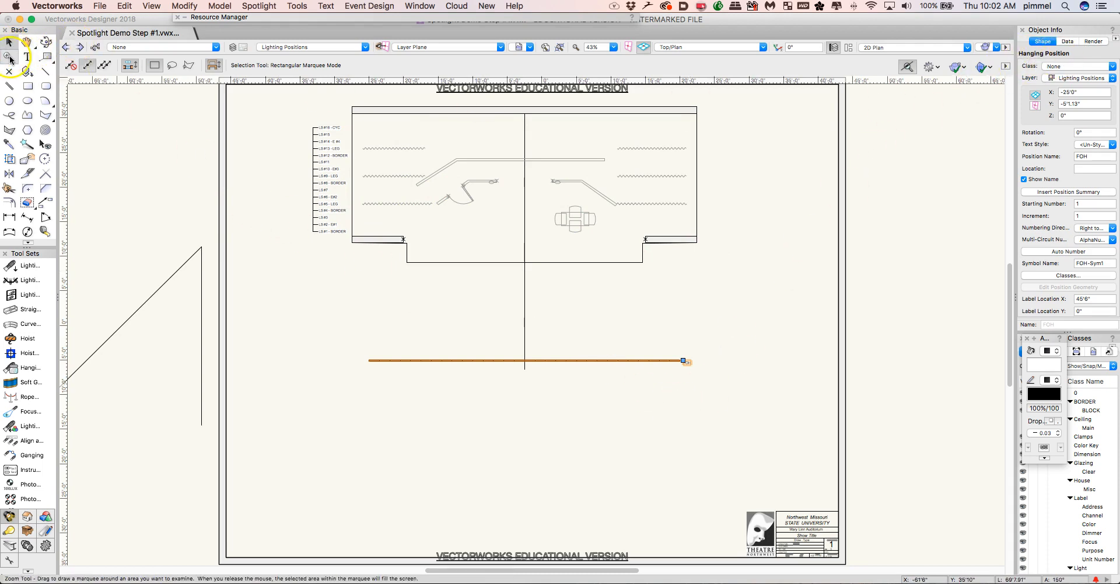
{"action": "left_click_drag", "start_coordinate": [645, 338], "coordinate": [723, 390]}
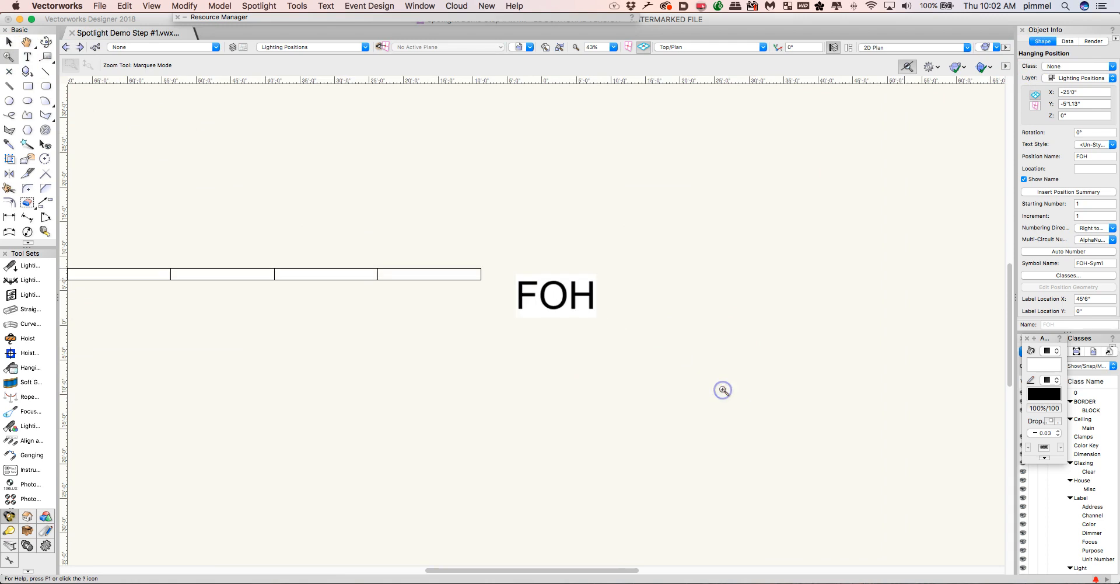
{"action": "left_click", "coordinate": [9, 42]}
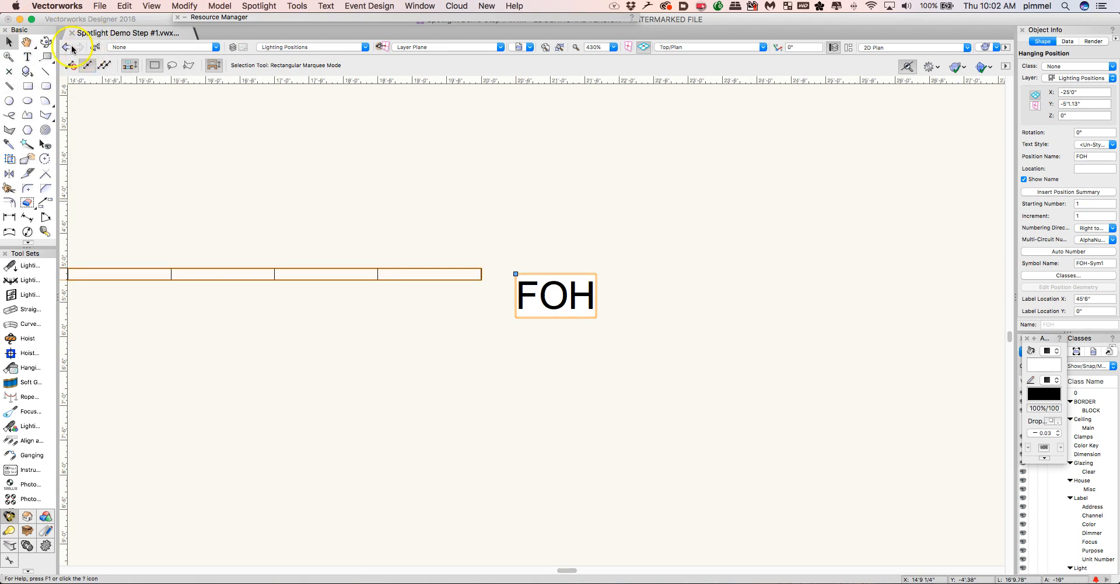
{"action": "left_click", "coordinate": [65, 47]}
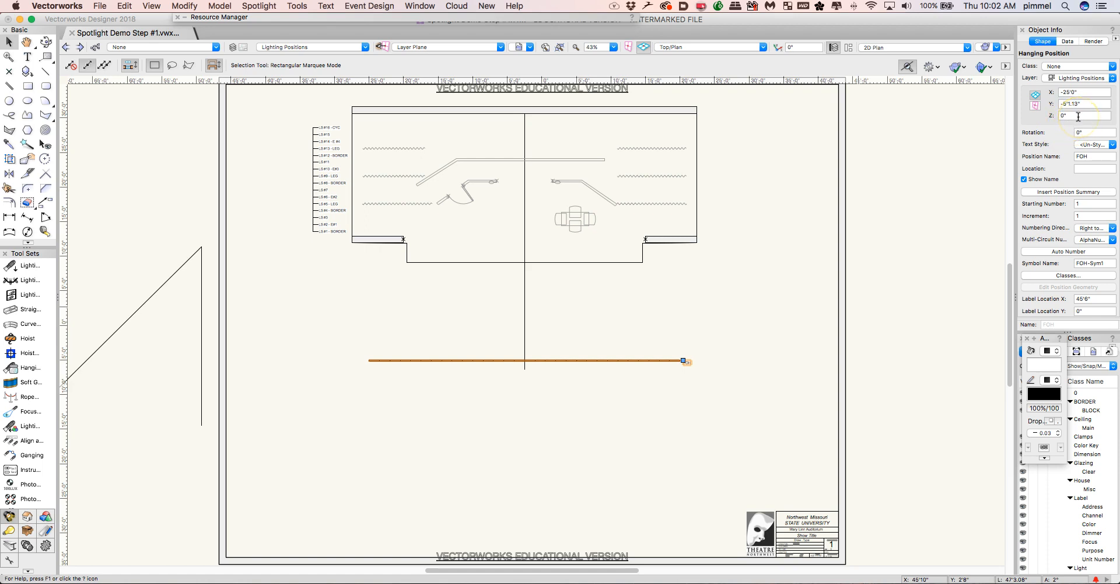
{"action": "left_click", "coordinate": [1054, 116]}
{"action": "key", "text": "Return"}
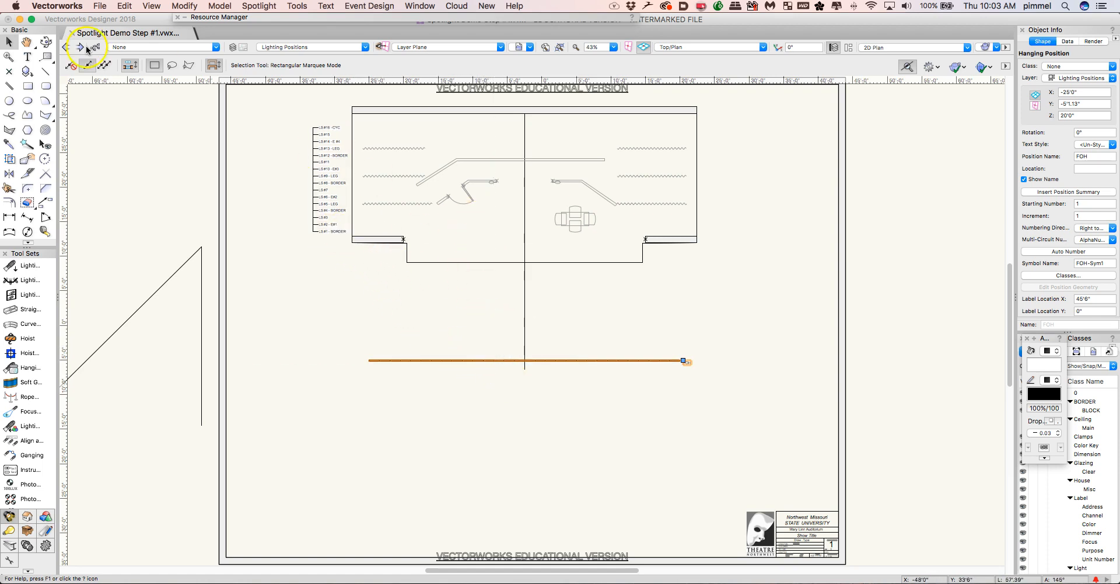
Step: Draw horizontal guide lines toward the centre line from lineset marks LS #2 - E#1, LS #6 - E#2, LS #10 - E#3 and LS #14 - E #4
{"action": "left_click", "coordinate": [8, 56]}
{"action": "left_click_drag", "start_coordinate": [303, 105], "coordinate": [490, 266]}
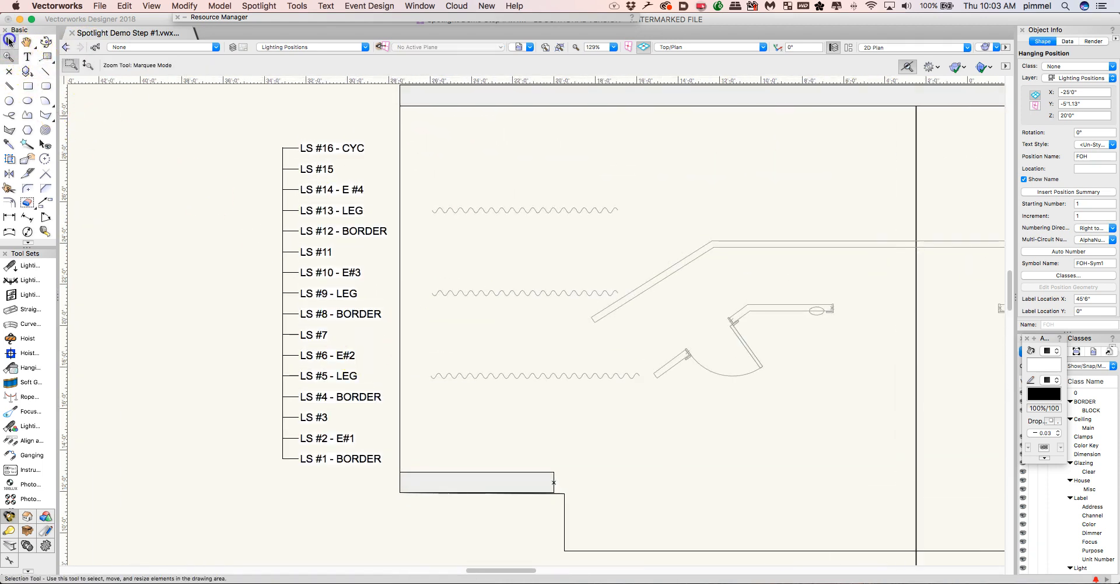
{"action": "left_click", "coordinate": [45, 70]}
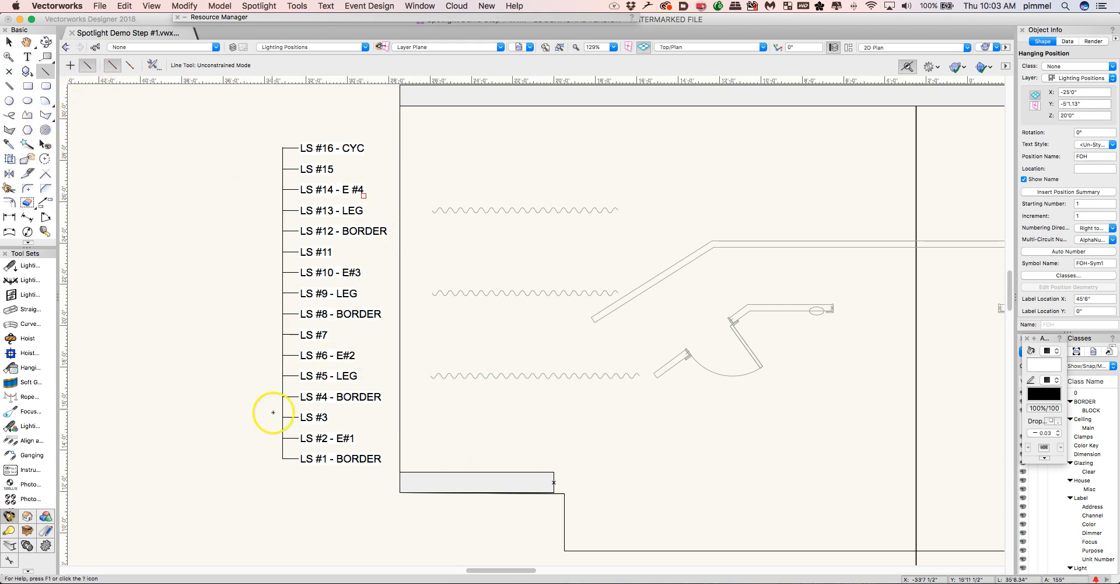
{"action": "left_click", "coordinate": [283, 438]}
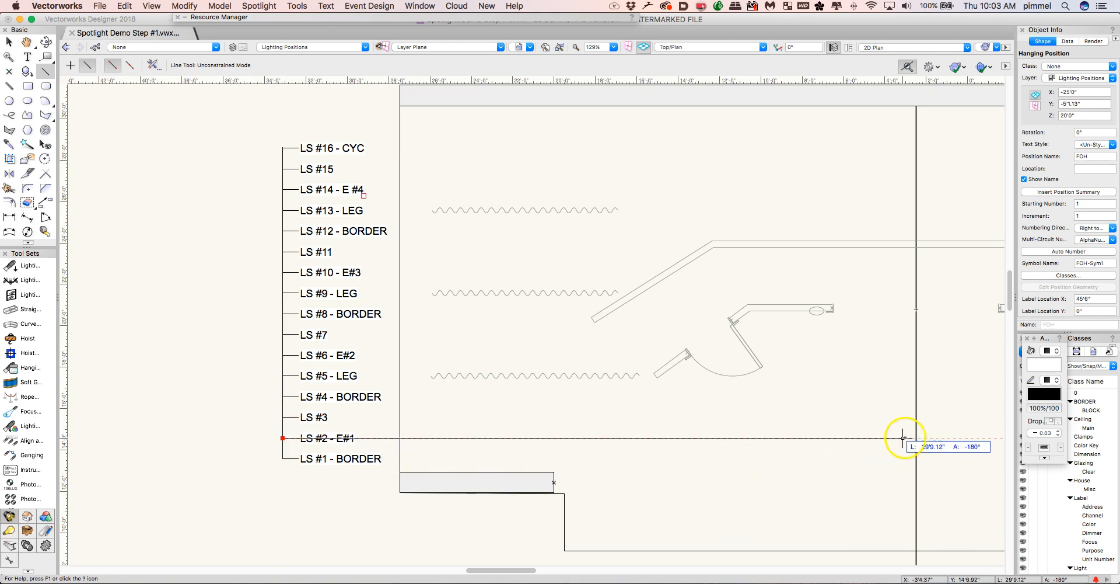
{"action": "left_click", "coordinate": [960, 437]}
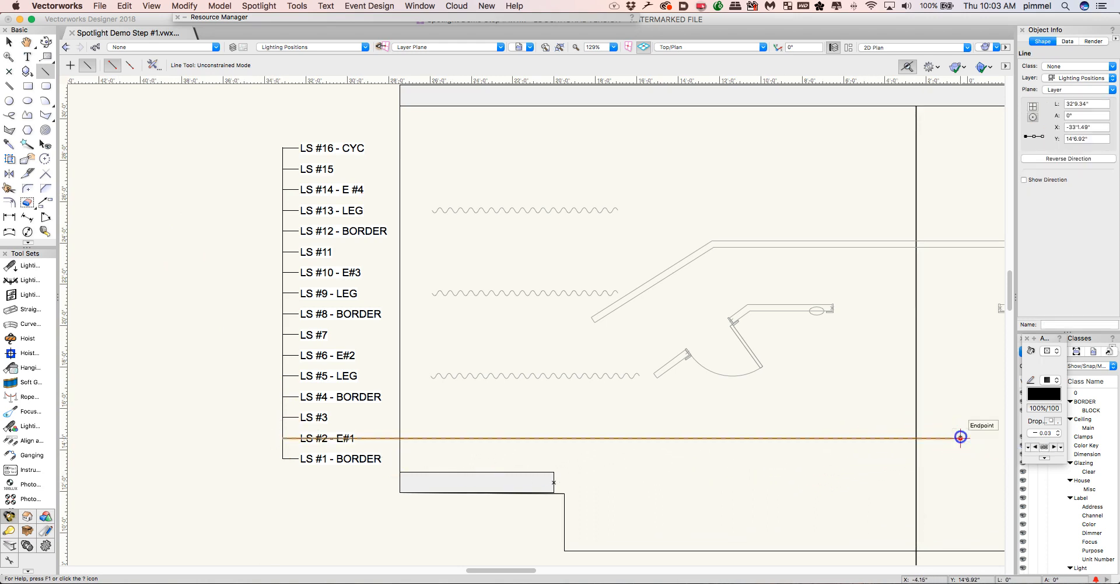
{"action": "left_click", "coordinate": [298, 354]}
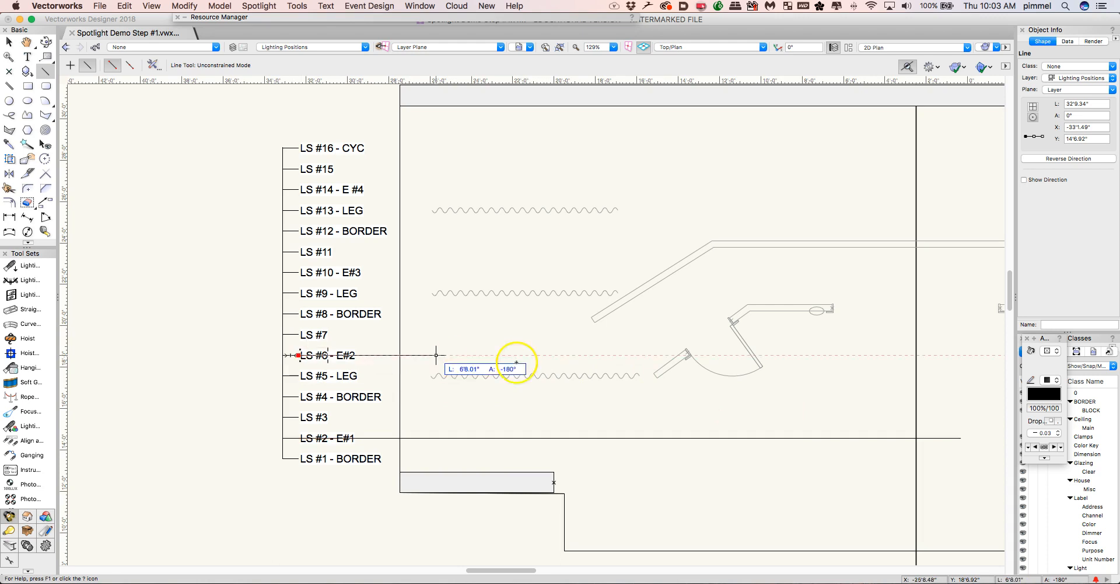
{"action": "left_click", "coordinate": [947, 355]}
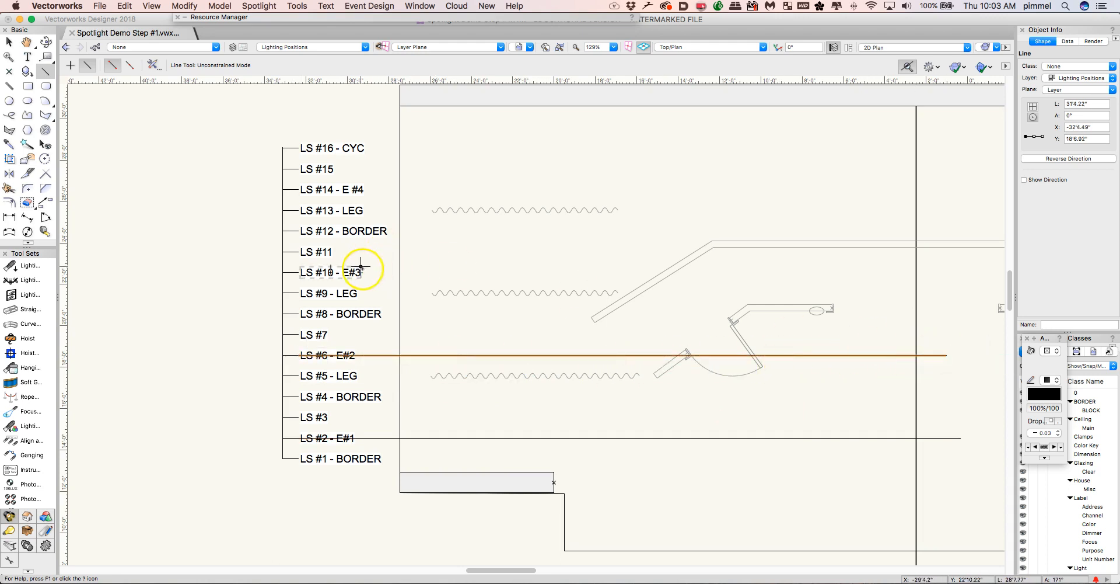
{"action": "left_click", "coordinate": [299, 272]}
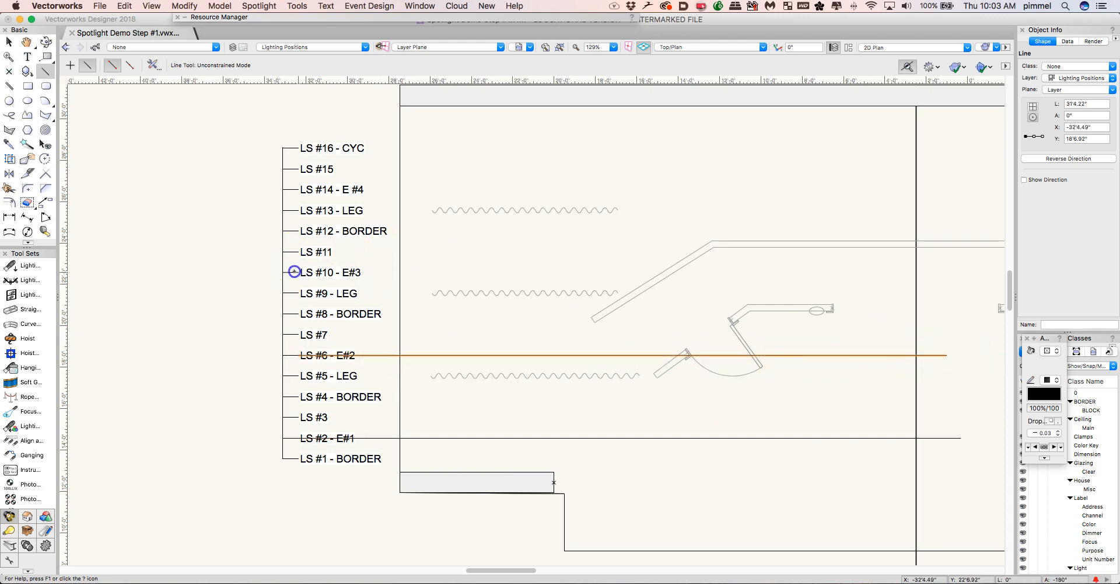
{"action": "left_click", "coordinate": [899, 265]}
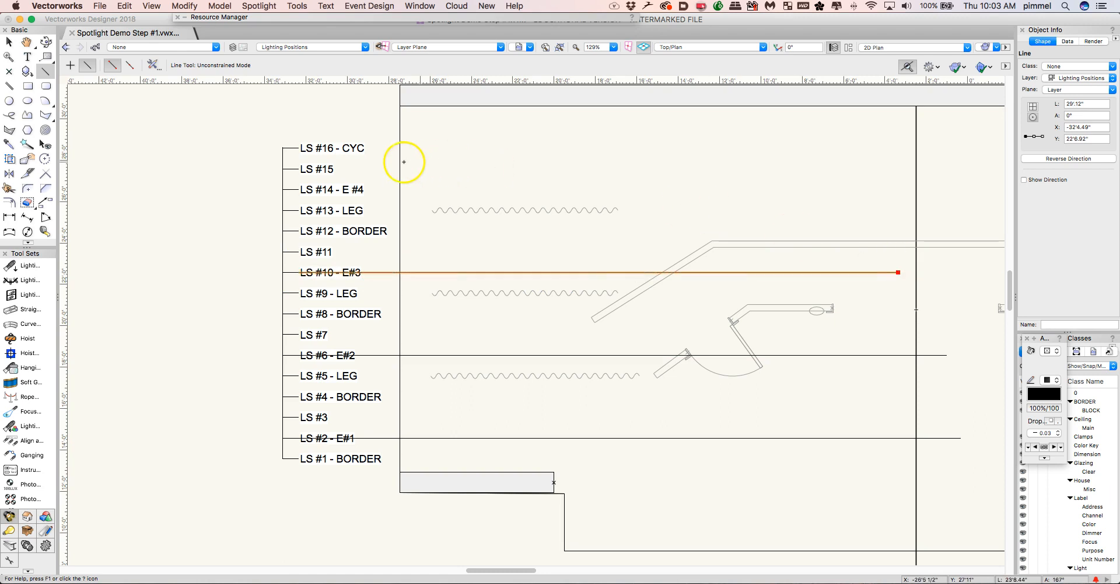
{"action": "left_click", "coordinate": [298, 189]}
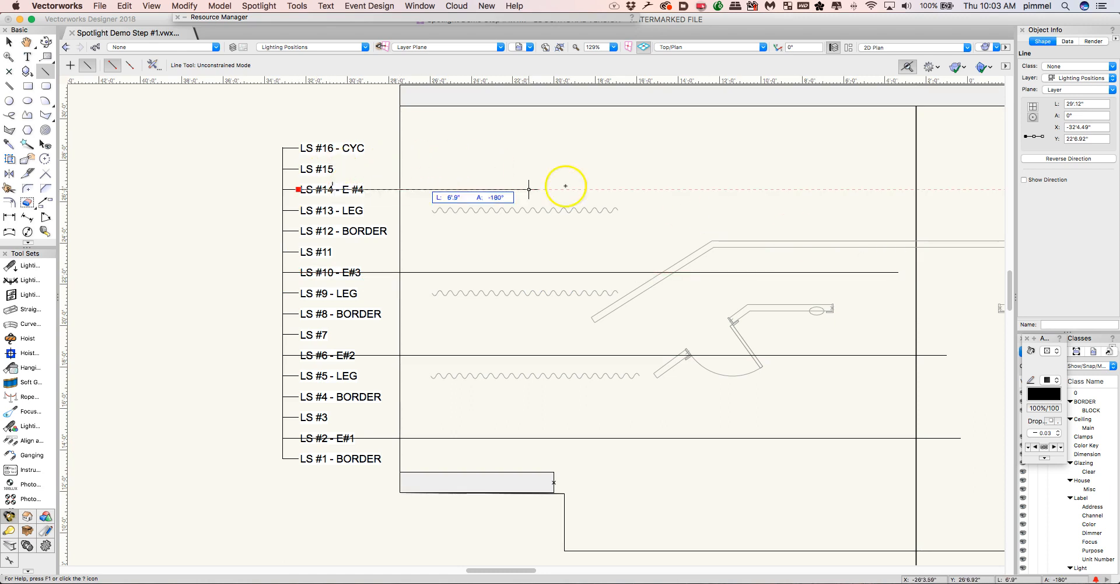
{"action": "left_click", "coordinate": [868, 189]}
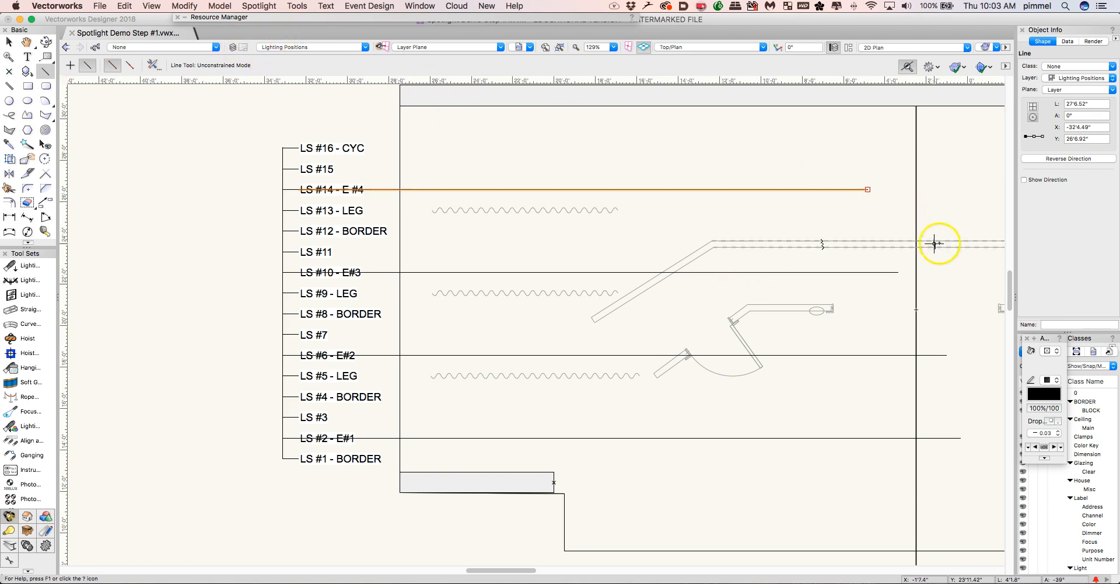
Step: Copy the FOH hanging position up onto the LS #2 - E#1 guide line
{"action": "left_click_drag", "start_coordinate": [1009, 281], "coordinate": [1010, 304]}
{"action": "key", "text": "x"}
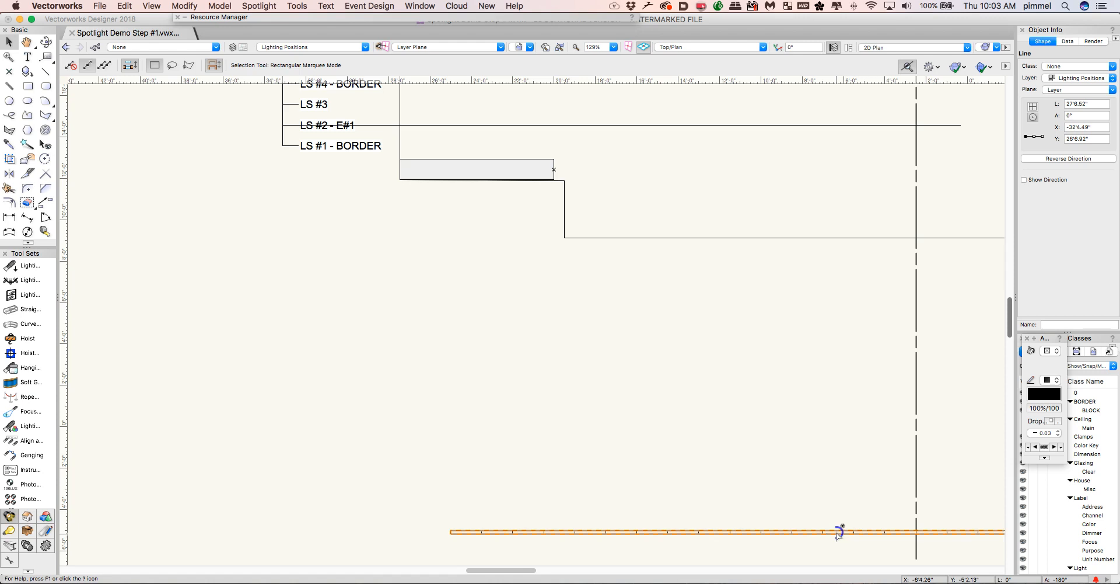
{"action": "left_click_drag", "start_coordinate": [838, 532], "coordinate": [881, 129]}
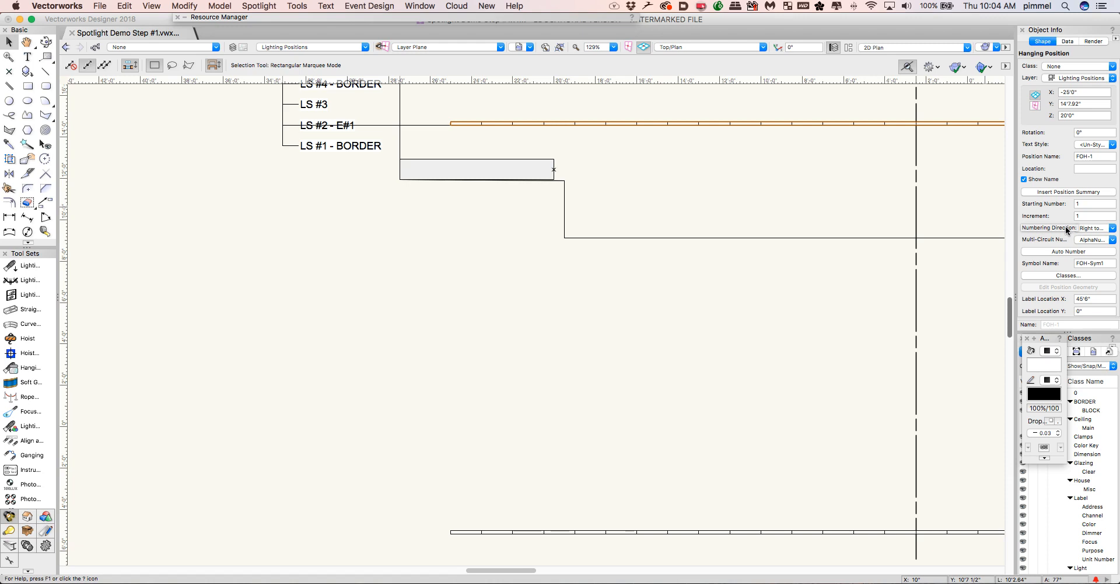
Step: Nudge the copied hanging position down so it centres on the LS #2 - E#1 guide line
{"action": "key", "text": "shift+Down"}
{"action": "key", "text": "shift+Down"}
{"action": "key", "text": "shift+Down"}
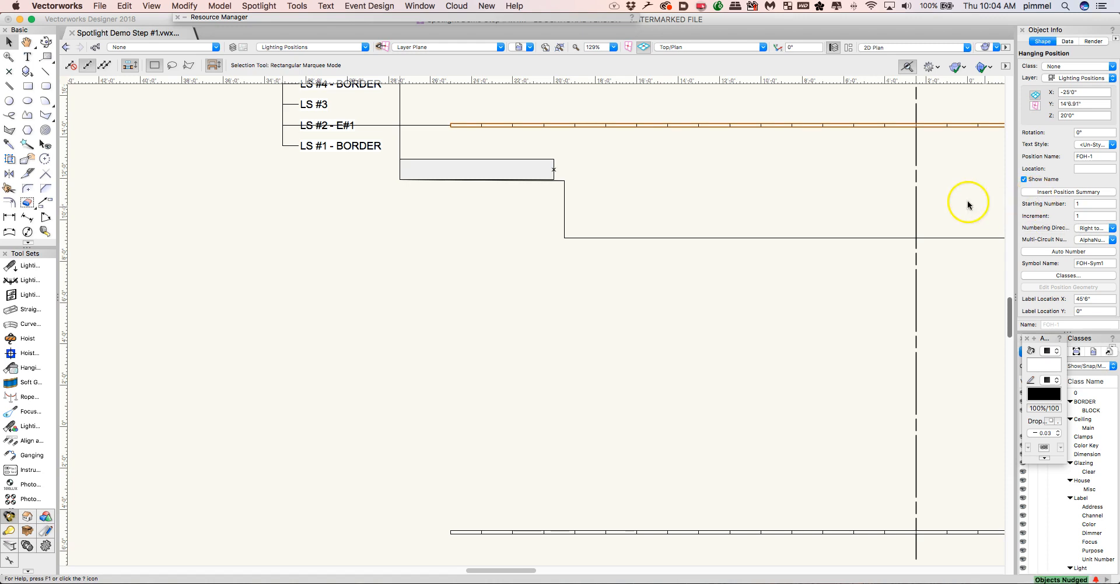
Step: Copy the hanging position from LS #2 up onto the LS #6 - E#2 guide line and nudge it into alignment
{"action": "left_click", "coordinate": [1009, 296]}
{"action": "left_click_drag", "start_coordinate": [1010, 295], "coordinate": [1013, 270]}
{"action": "left_click_drag", "start_coordinate": [763, 447], "coordinate": [767, 365]}
{"action": "key", "text": "Up"}
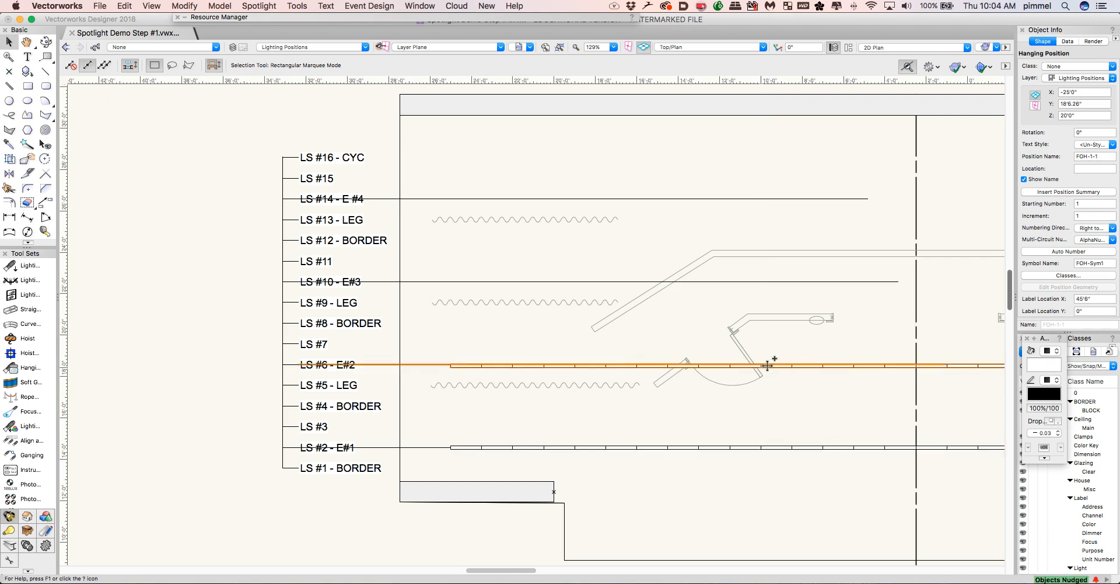
{"action": "key", "text": "shift+Up"}
Step: Copy the hanging position onto the LS #10 - E#3 and LS #14 - E #4 guide lines, nudging each copy down into alignment
{"action": "left_click_drag", "start_coordinate": [792, 366], "coordinate": [783, 284]}
{"action": "key", "text": "shift+Down"}
{"action": "key", "text": "shift+Down"}
{"action": "key", "text": "shift+Down"}
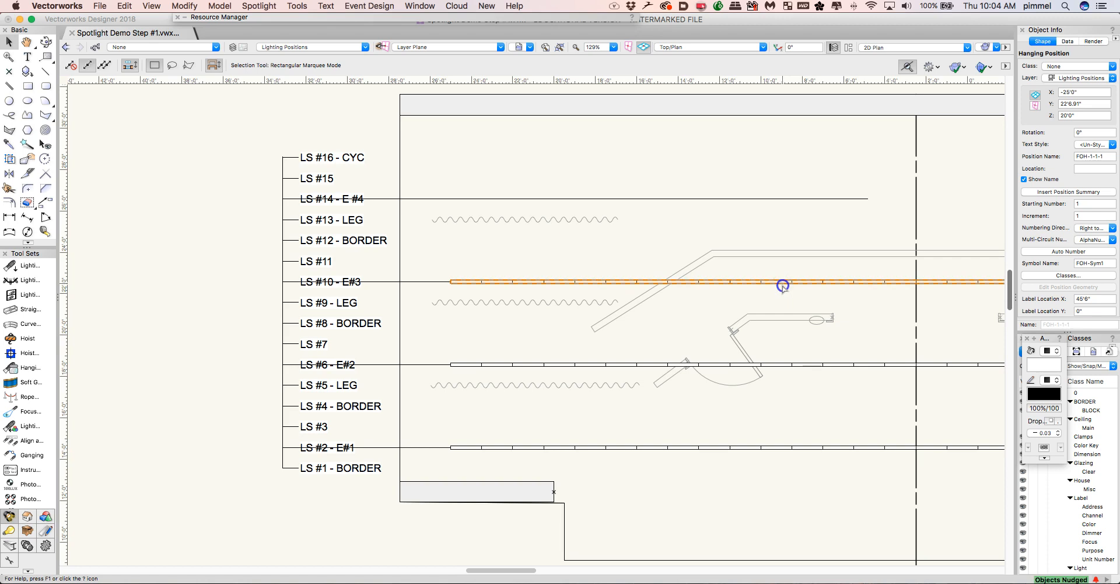
{"action": "left_click_drag", "start_coordinate": [783, 283], "coordinate": [782, 199]}
{"action": "key", "text": "shift+Down"}
{"action": "key", "text": "shift+Down"}
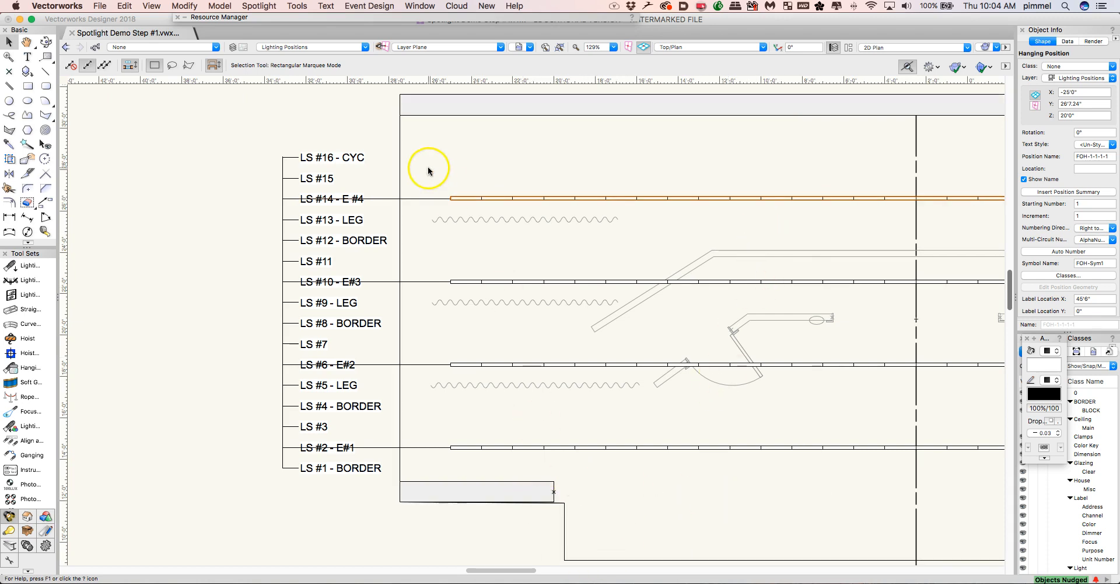
Step: Delete the four horizontal guide lines at LS #14, LS #10, LS #6 and LS #2
{"action": "left_click", "coordinate": [418, 197]}
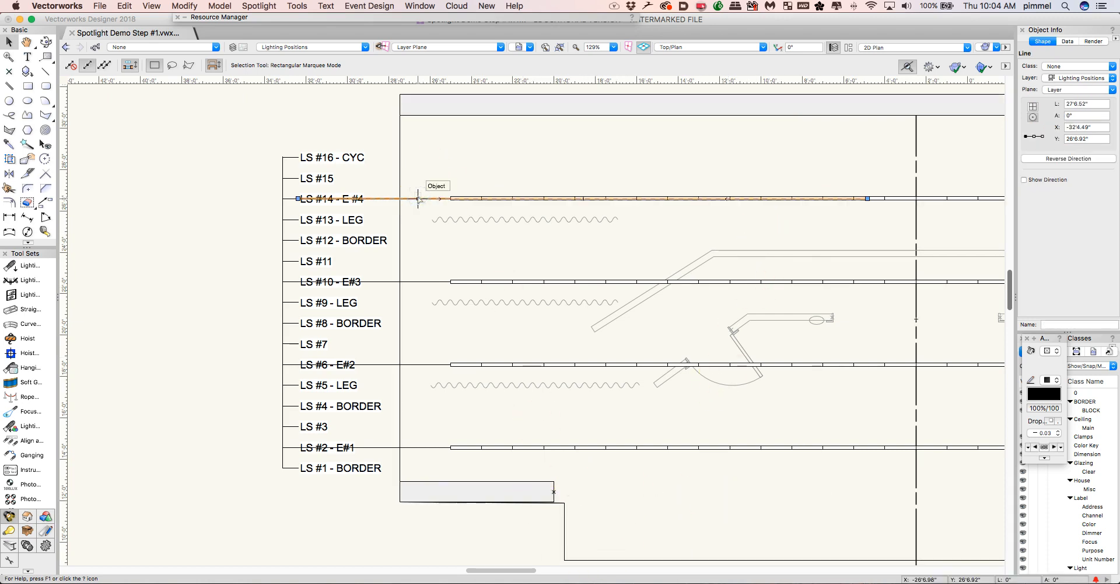
{"action": "left_click", "coordinate": [412, 211]}
{"action": "left_click", "coordinate": [409, 365]}
{"action": "left_click", "coordinate": [418, 415]}
{"action": "left_click", "coordinate": [420, 448]}
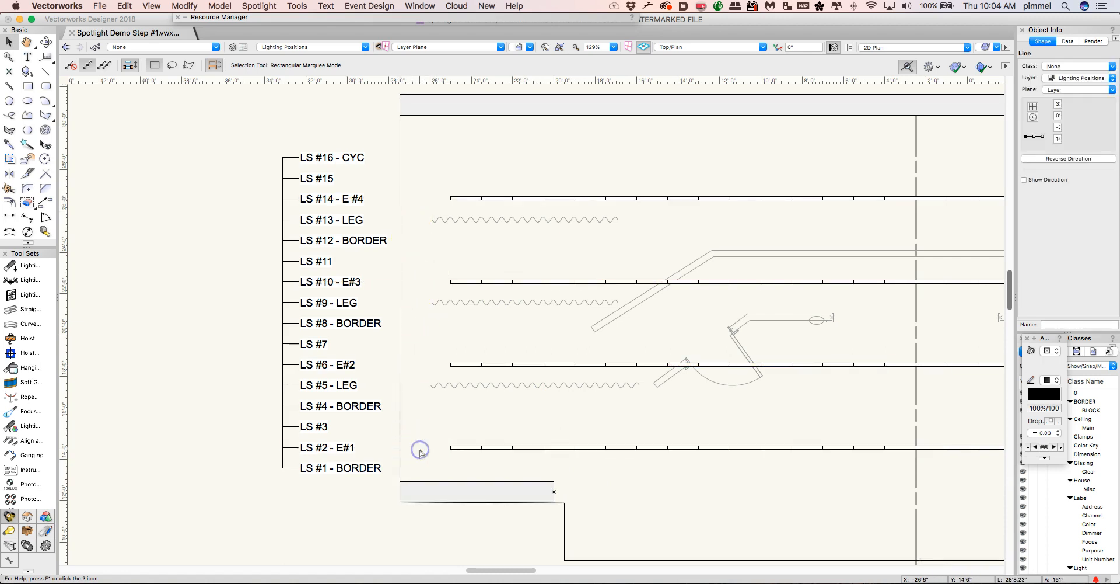
Step: Rename the hanging position on LS #2 as ELEC1
{"action": "left_click", "coordinate": [544, 47]}
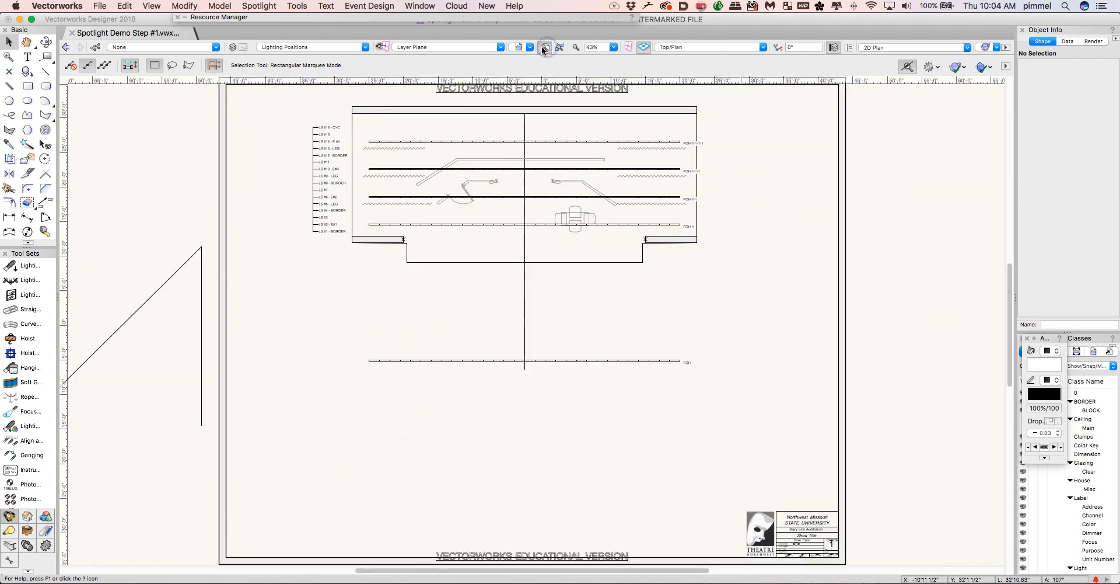
{"action": "left_click", "coordinate": [9, 56]}
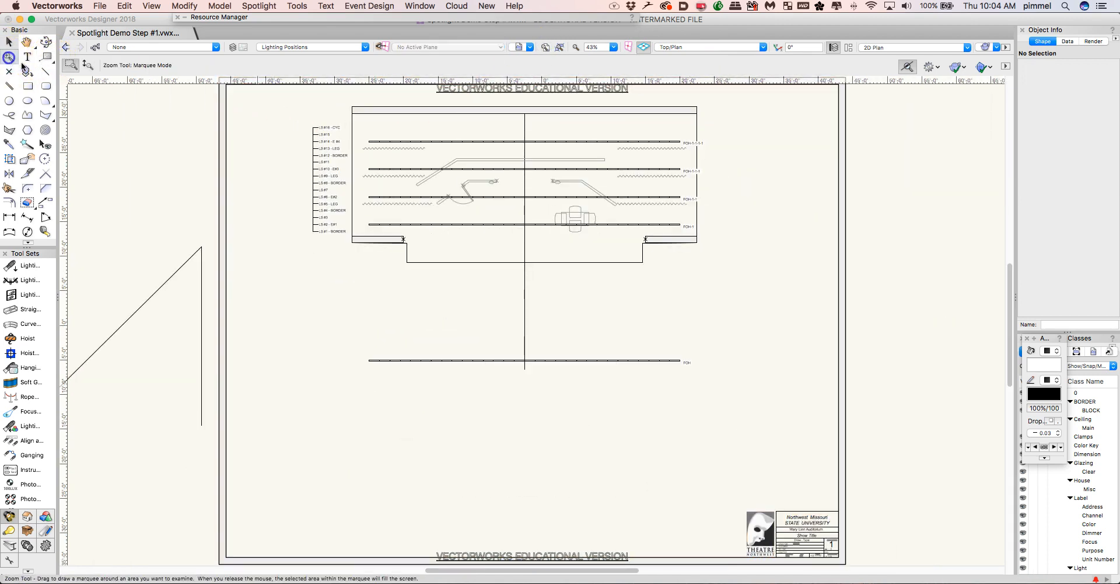
{"action": "left_click_drag", "start_coordinate": [566, 126], "coordinate": [727, 272]}
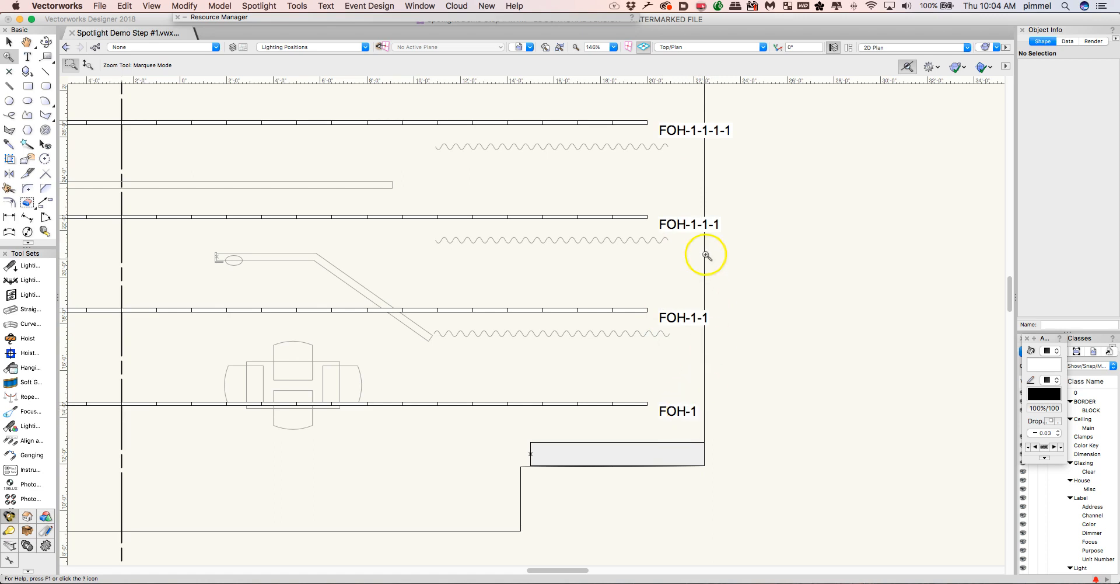
{"action": "left_click", "coordinate": [8, 41]}
{"action": "left_click", "coordinate": [601, 404]}
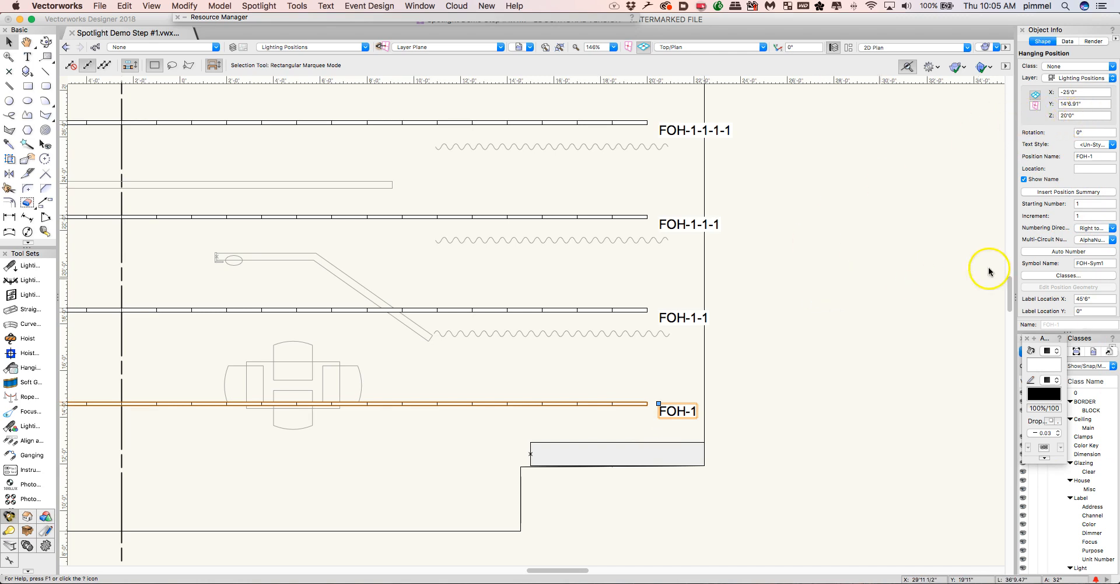
{"action": "left_click_drag", "start_coordinate": [1097, 155], "coordinate": [1026, 158]}
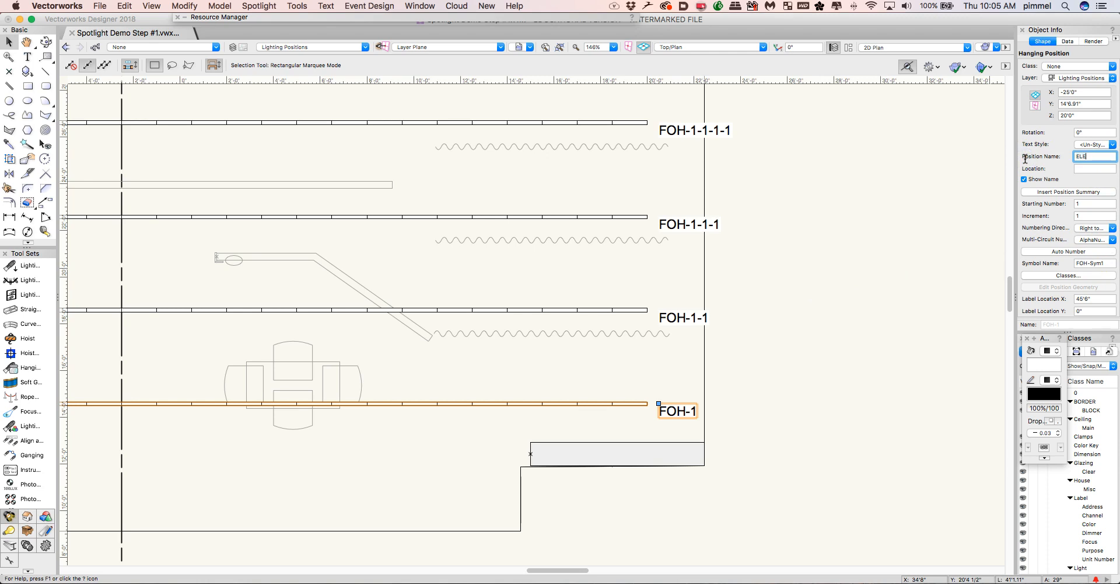
{"action": "type", "text": "ELEC1"}
{"action": "key", "text": "Return"}
Step: Rename the hanging position on LS #6 as ELEC2 and the one on LS #10 as ELEC3
{"action": "left_click", "coordinate": [630, 314], "text": "shift"}
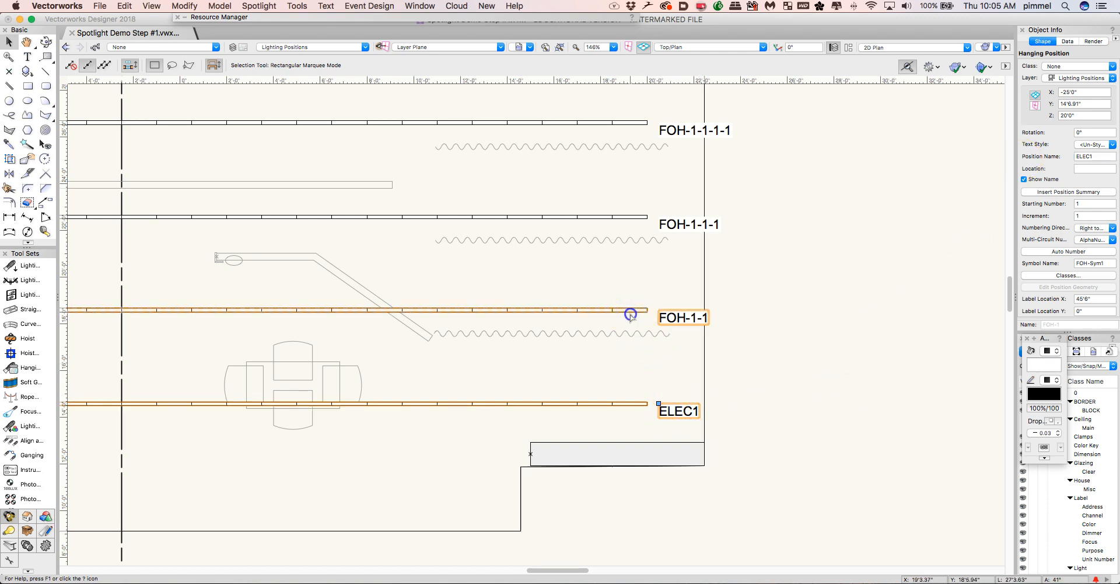
{"action": "left_click", "coordinate": [1103, 157]}
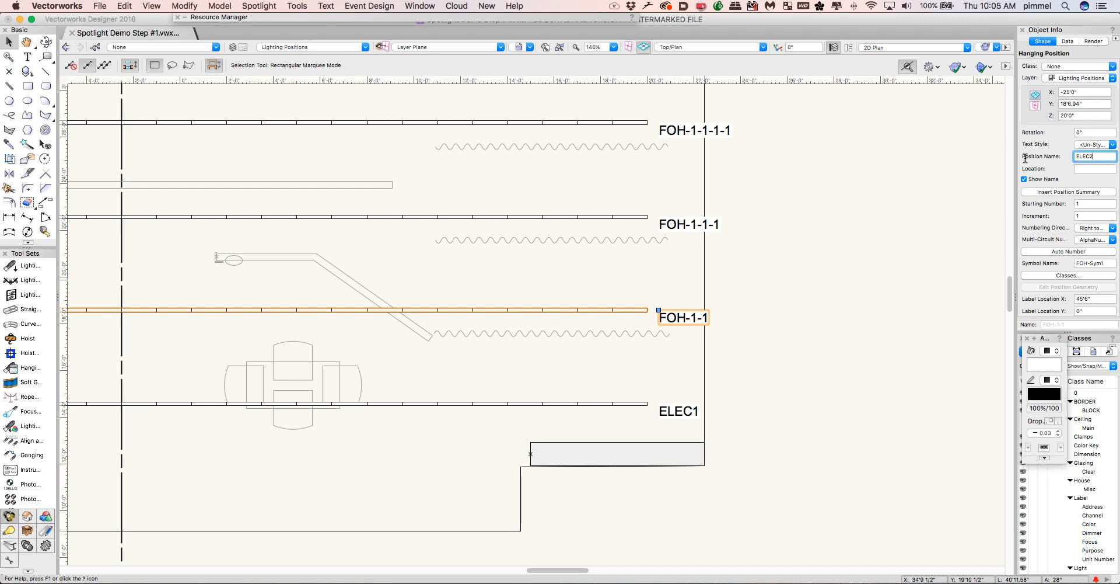
{"action": "key", "text": "Return"}
{"action": "left_click", "coordinate": [638, 217]}
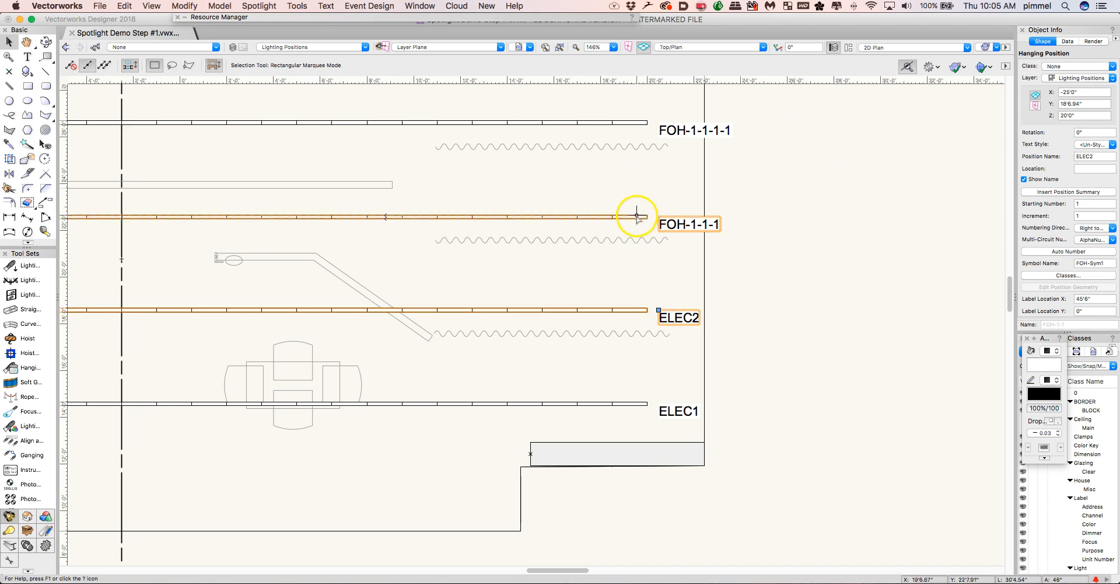
{"action": "left_click", "coordinate": [1105, 156]}
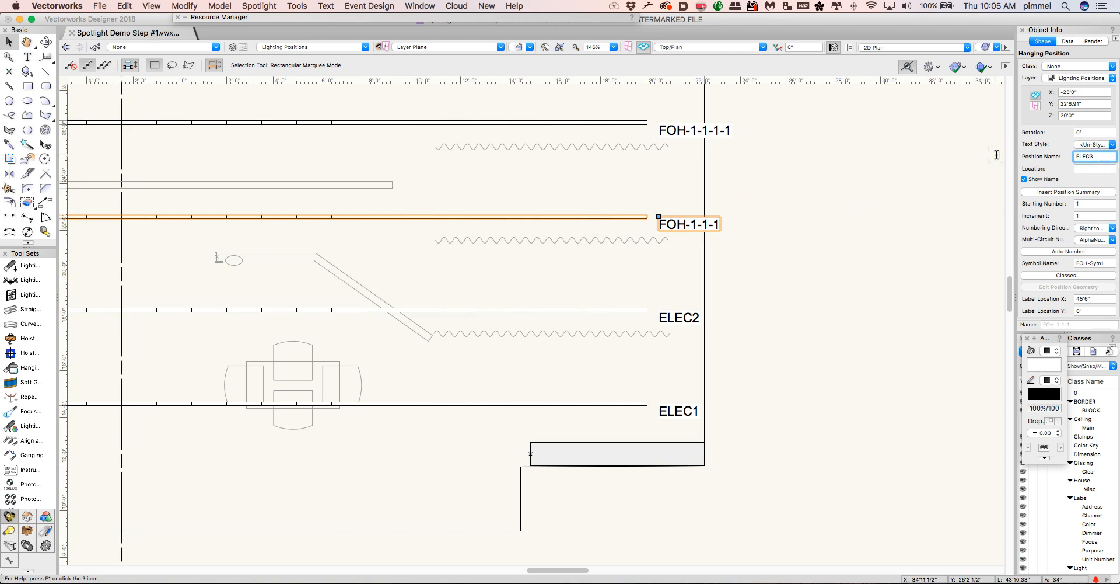
{"action": "key", "text": "Return"}
Step: Rename the hanging position on LS #14 as ELEC4
{"action": "left_click", "coordinate": [595, 122]}
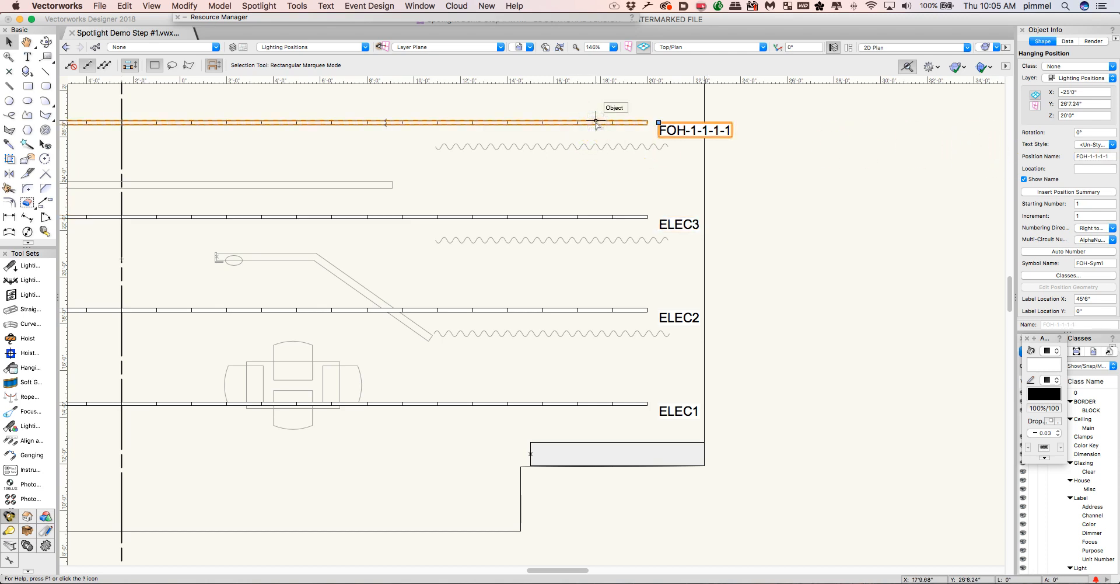
{"action": "left_click_drag", "start_coordinate": [1111, 156], "coordinate": [991, 153]}
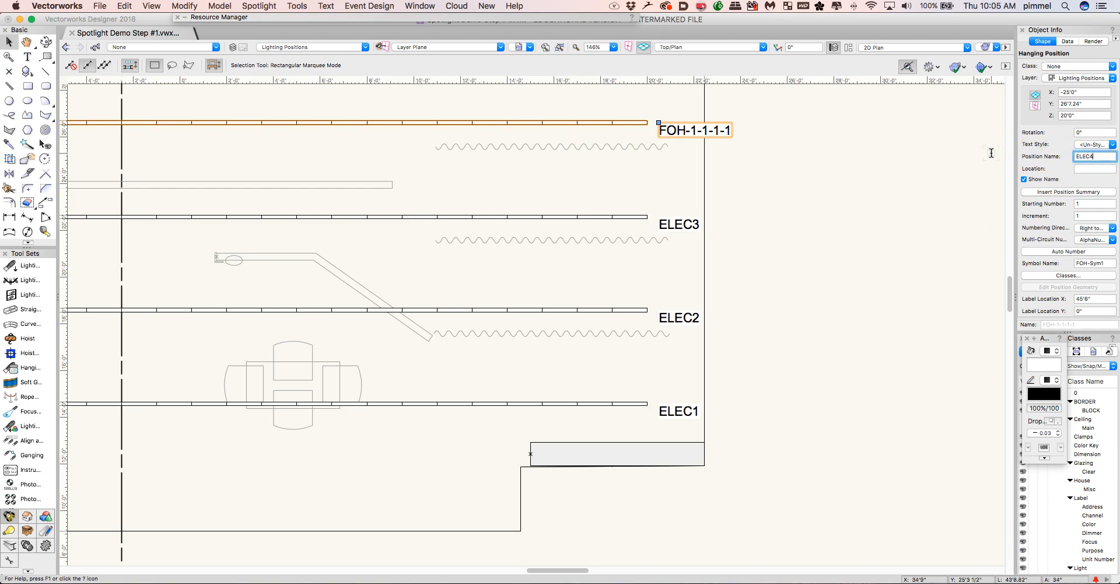
{"action": "type", "text": "ELEC4"}
{"action": "key", "text": "Return"}
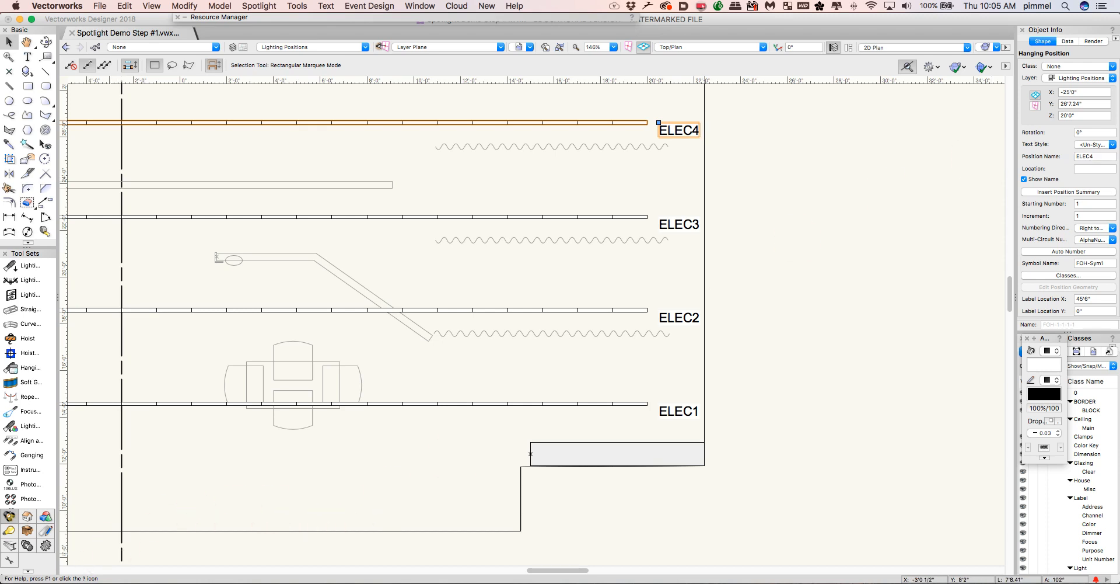
Step: Insert the BOOM - Plan symbol from the Lighting - Positions folder on the side wall beside LS #2, in line with the ELEC1 pipe
{"action": "left_click", "coordinate": [106, 560]}
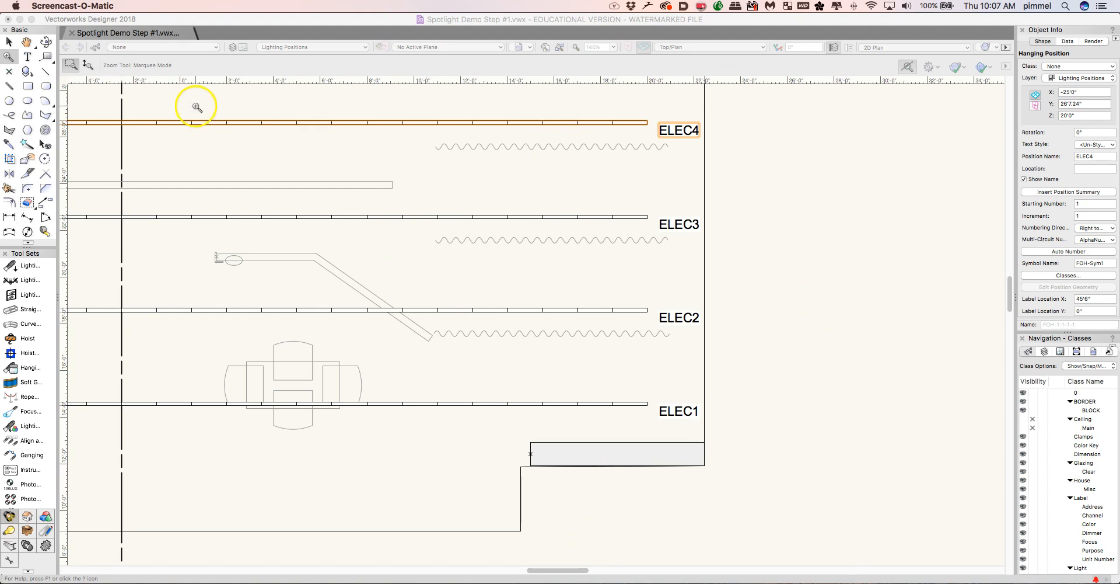
{"action": "left_click_drag", "start_coordinate": [756, 125], "coordinate": [620, 72]}
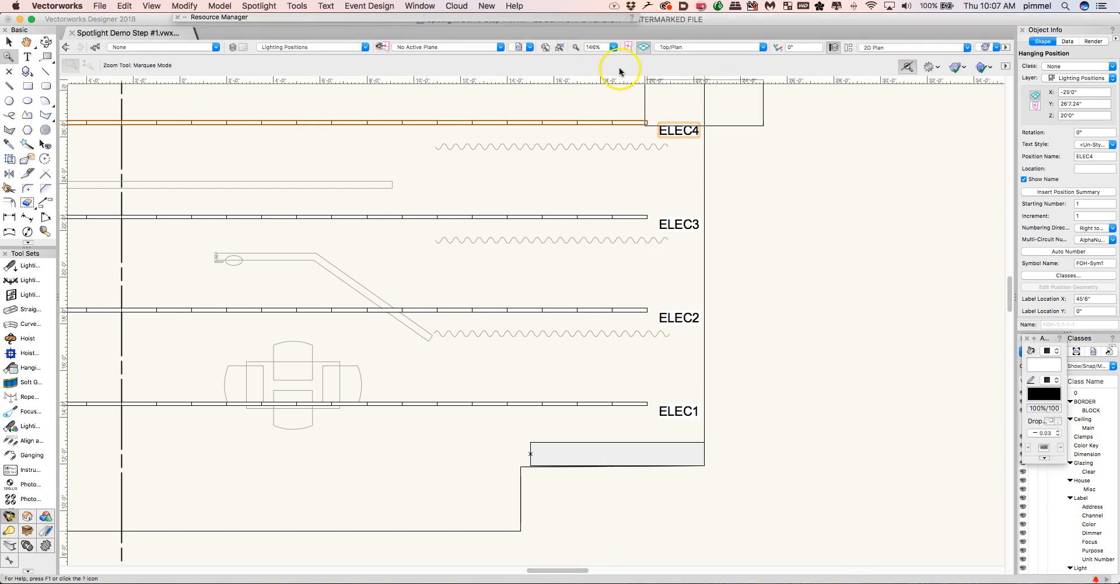
{"action": "left_click", "coordinate": [546, 50]}
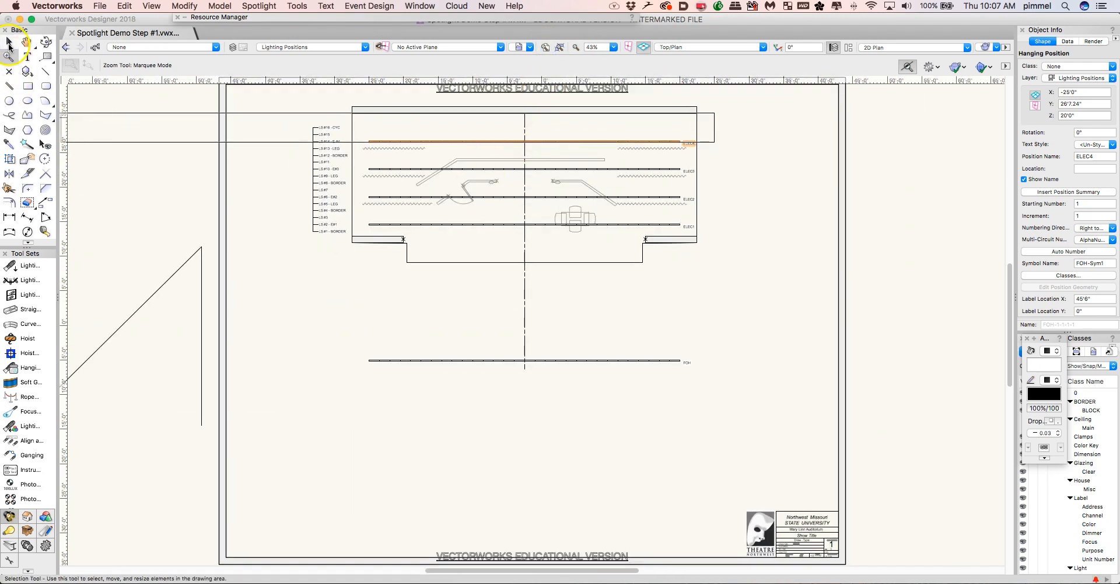
{"action": "left_click", "coordinate": [9, 45]}
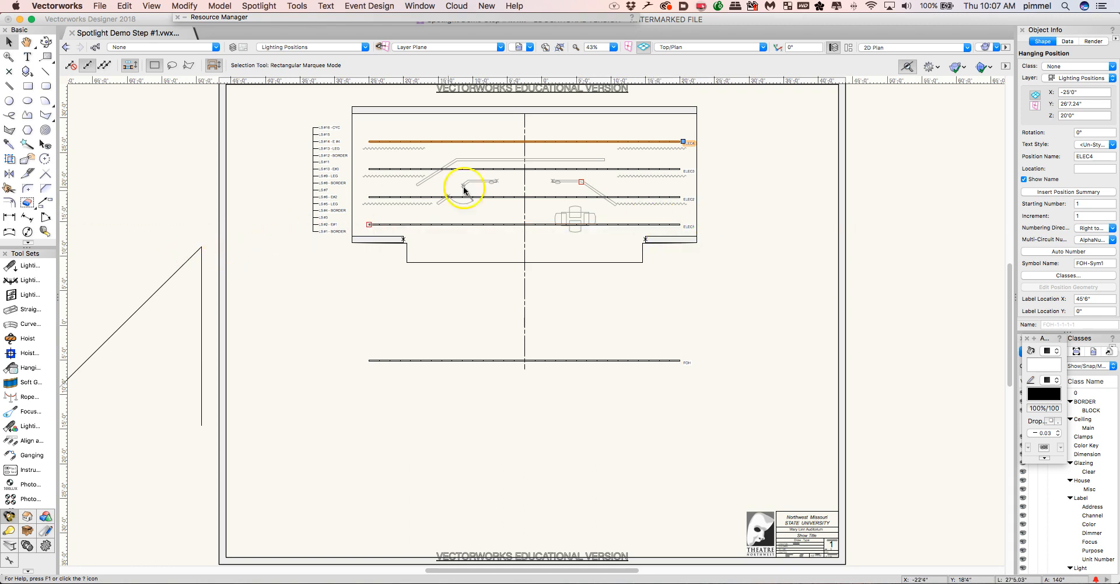
{"action": "double_click", "coordinate": [277, 18]}
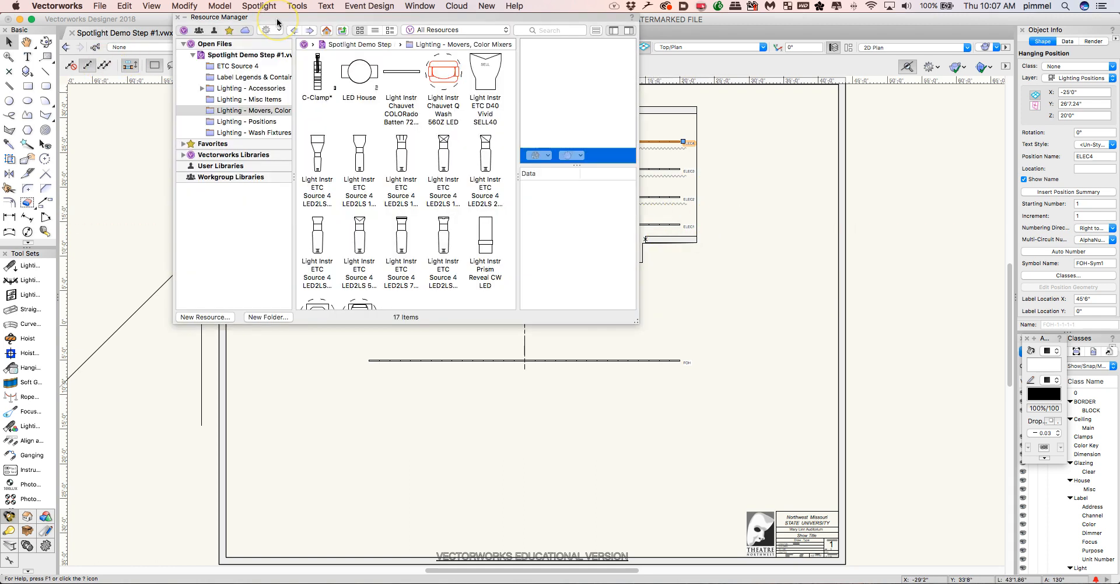
{"action": "left_click", "coordinate": [219, 122]}
{"action": "left_click", "coordinate": [219, 122]}
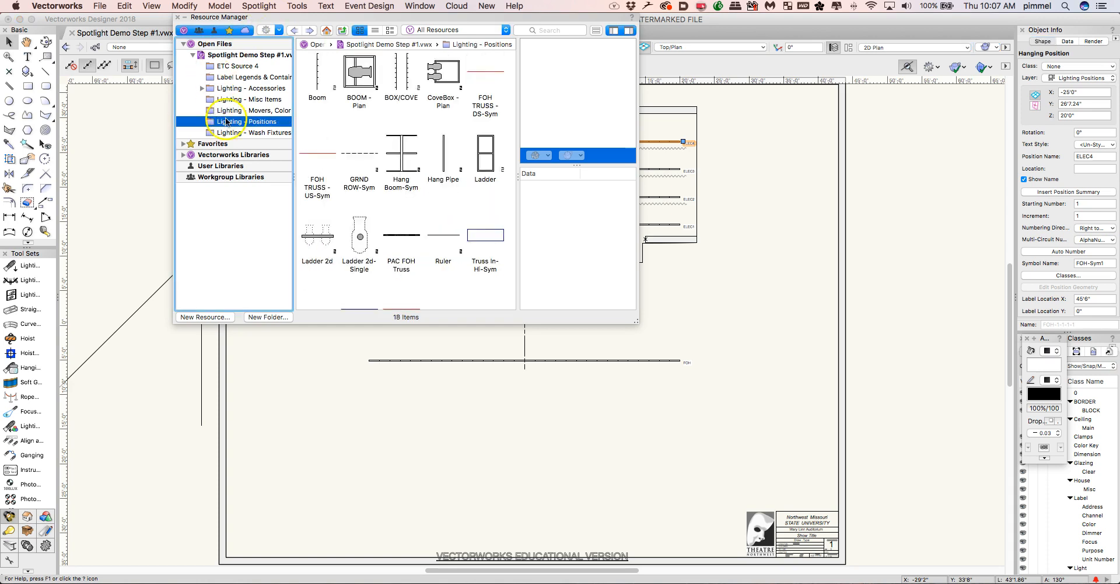
{"action": "double_click", "coordinate": [366, 78]}
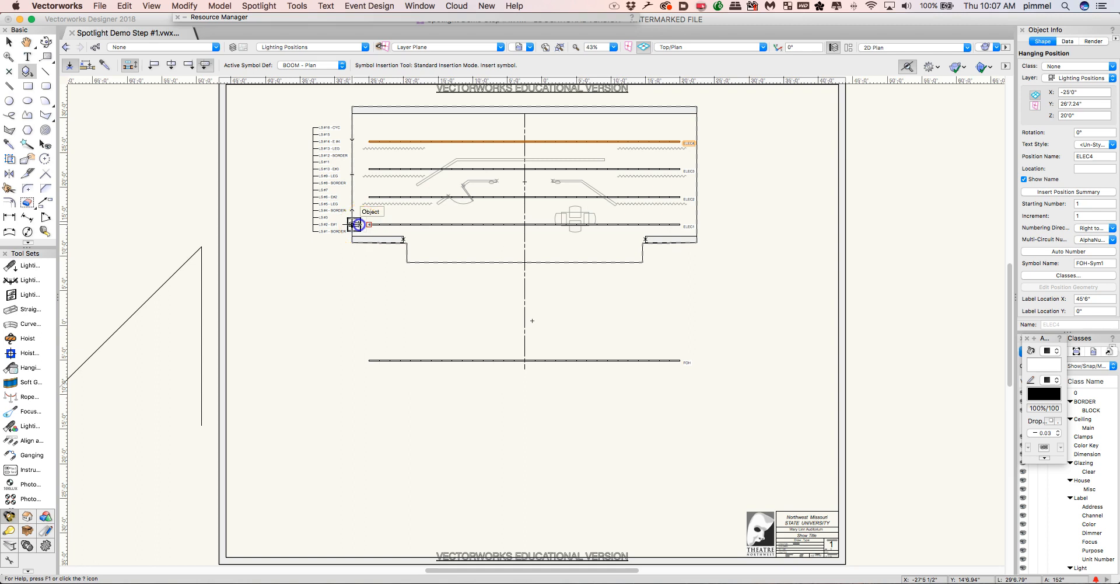
{"action": "left_click", "coordinate": [354, 224]}
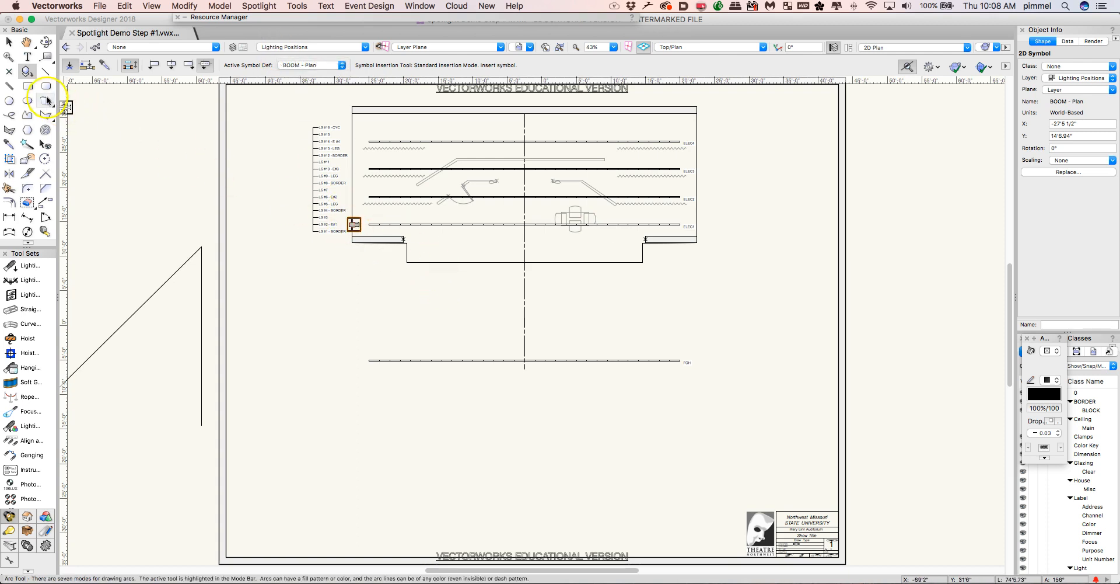
Step: Move the boom symbol to the Boom Top layer and make Boom Top the active layer
{"action": "left_click", "coordinate": [9, 41]}
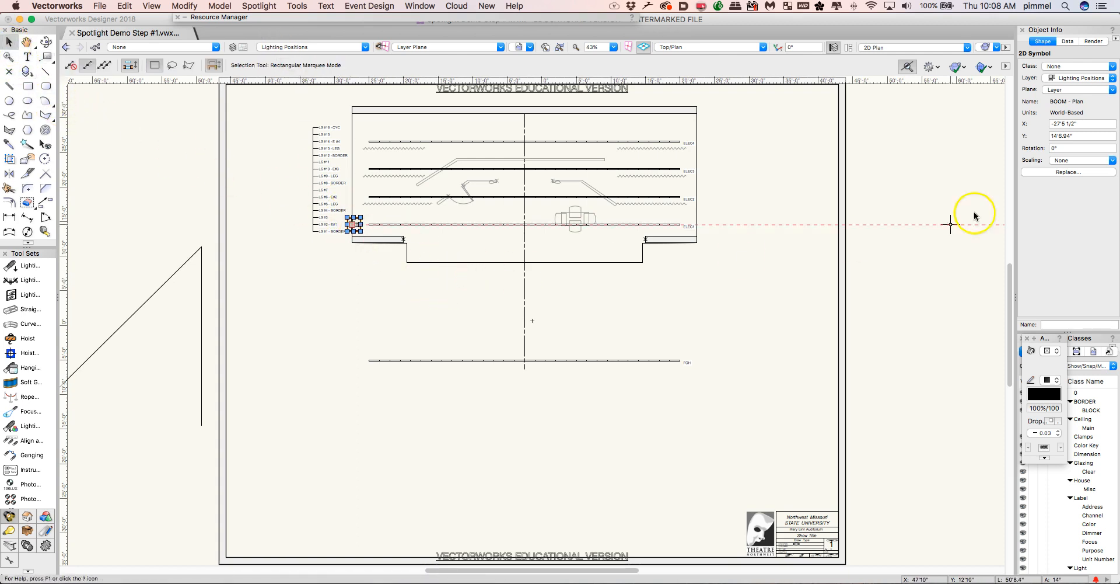
{"action": "left_click", "coordinate": [1067, 80]}
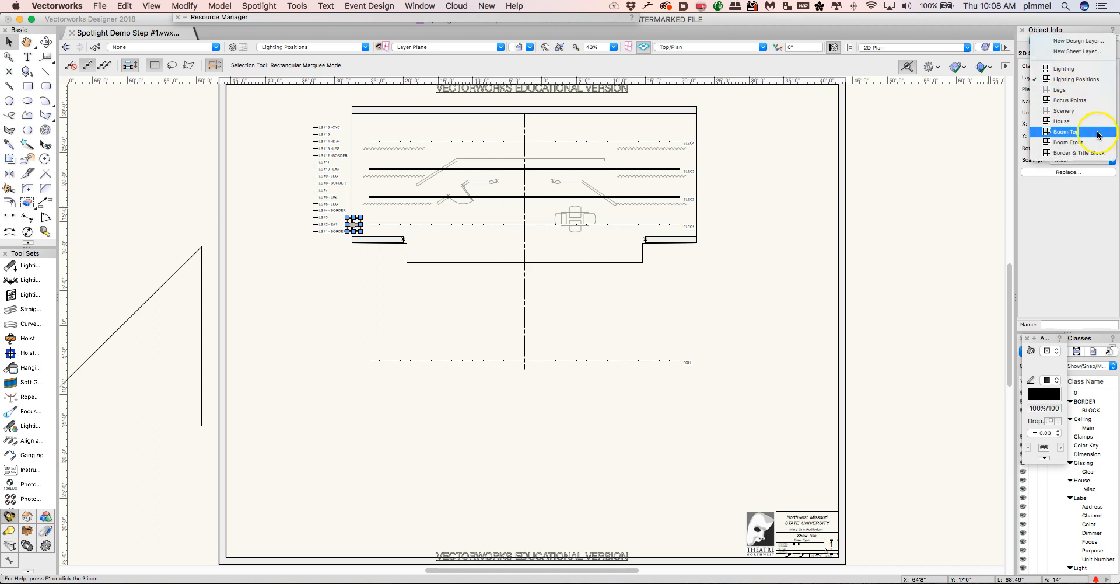
{"action": "left_click", "coordinate": [1069, 133]}
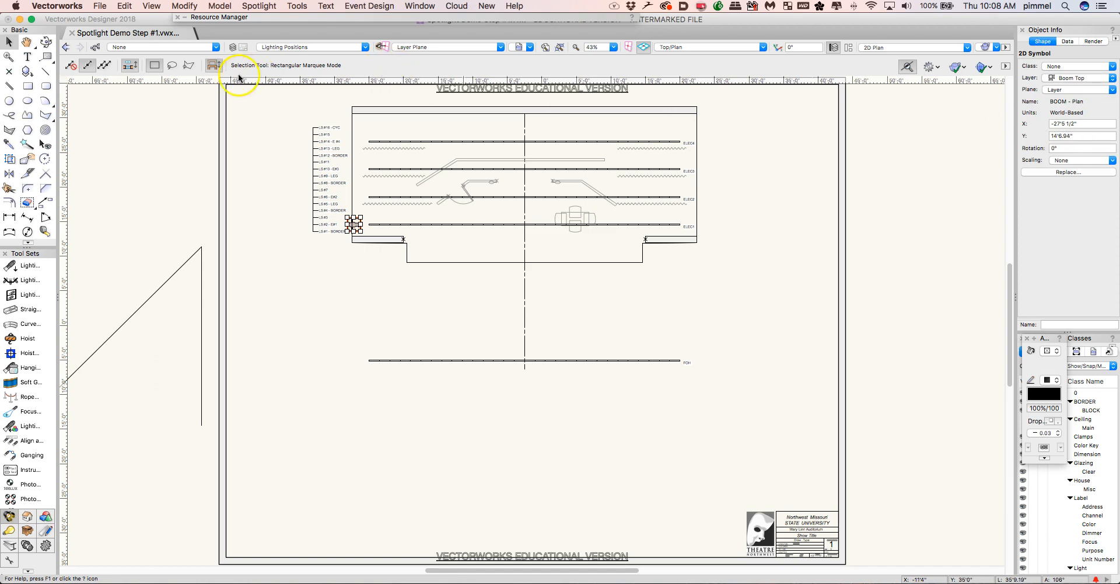
{"action": "left_click", "coordinate": [286, 49]}
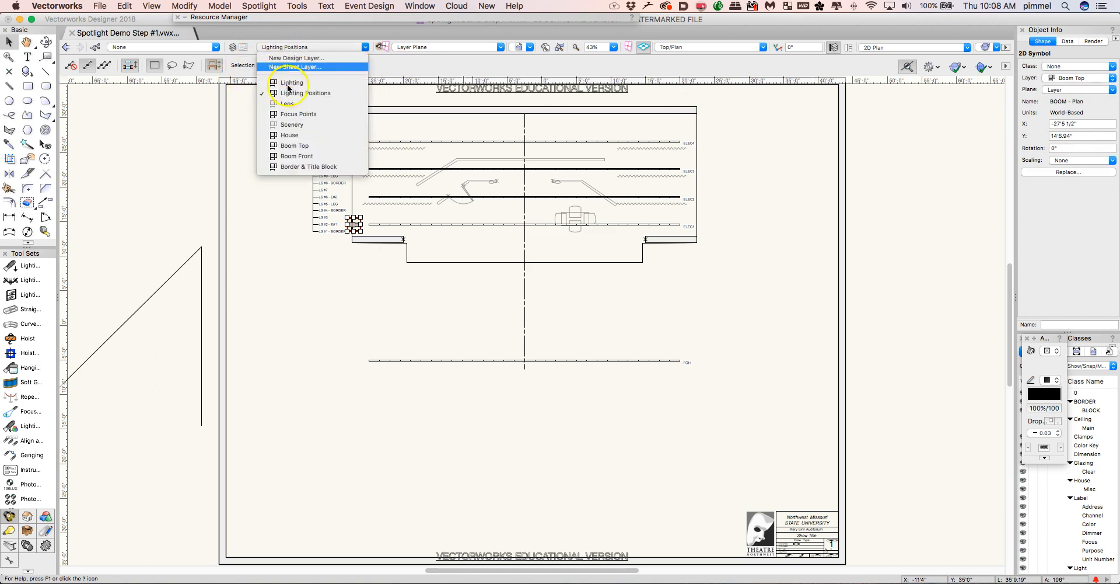
{"action": "left_click", "coordinate": [292, 149]}
{"action": "left_click", "coordinate": [318, 312]}
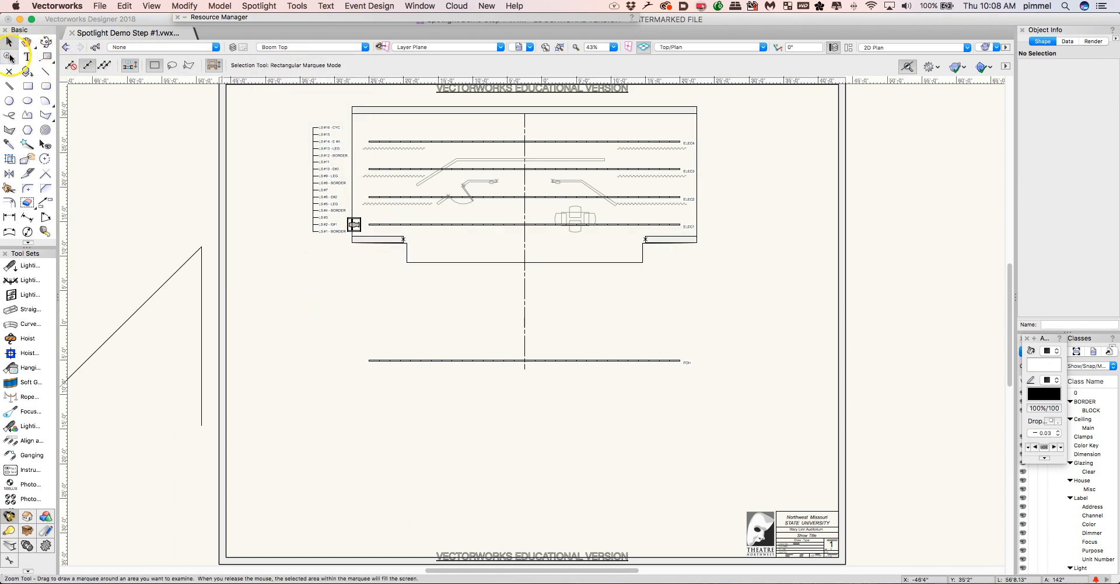
Step: Add the text label BOOM4 just below the boom symbol beside LS #2
{"action": "left_click", "coordinate": [9, 57]}
{"action": "left_click_drag", "start_coordinate": [334, 210], "coordinate": [394, 256]}
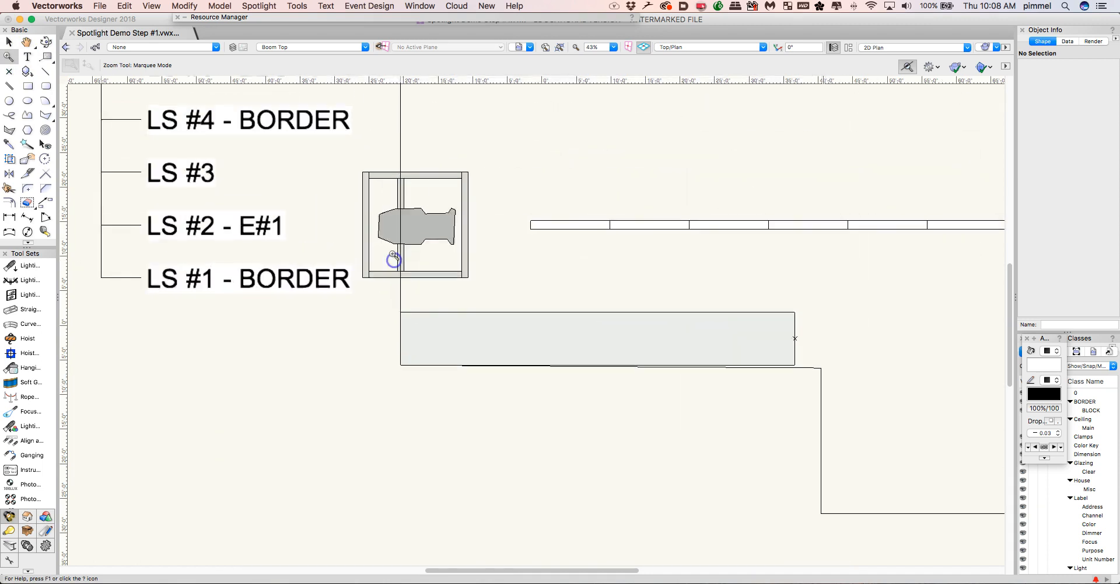
{"action": "left_click", "coordinate": [28, 56]}
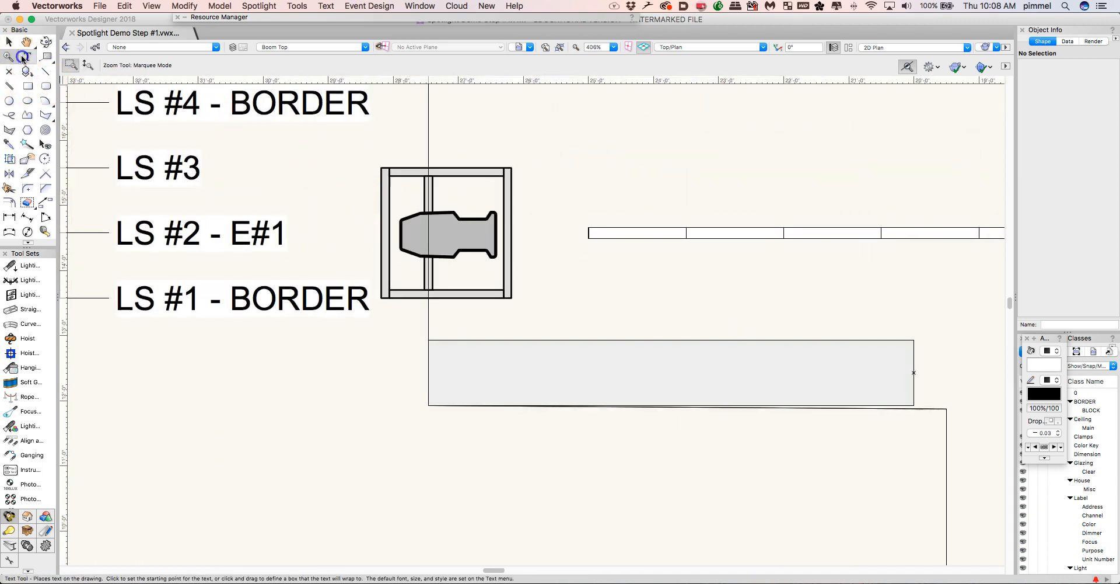
{"action": "left_click", "coordinate": [401, 312]}
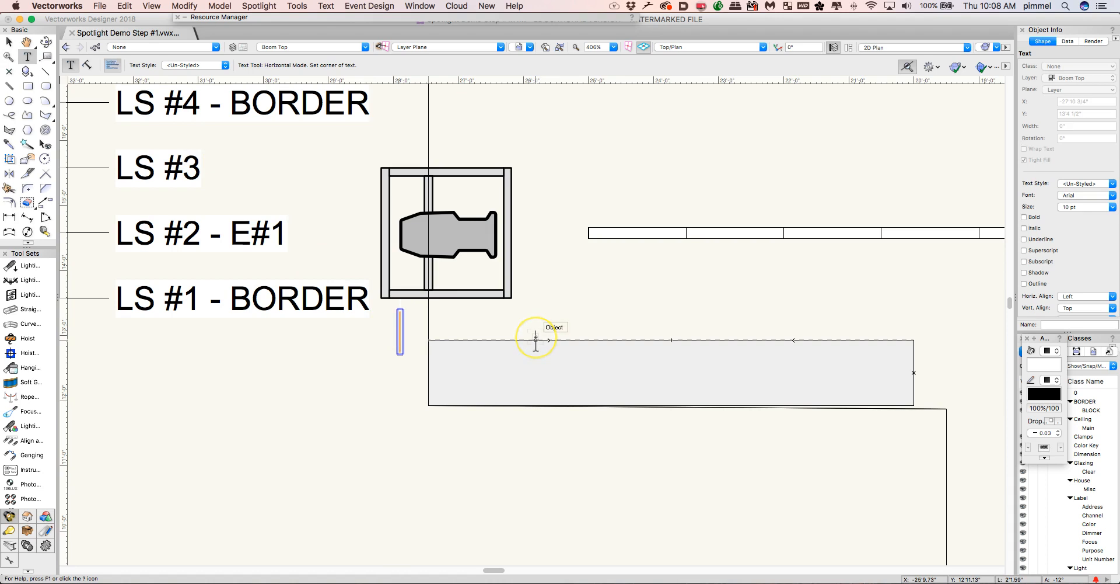
{"action": "type", "text": "BOOM"}
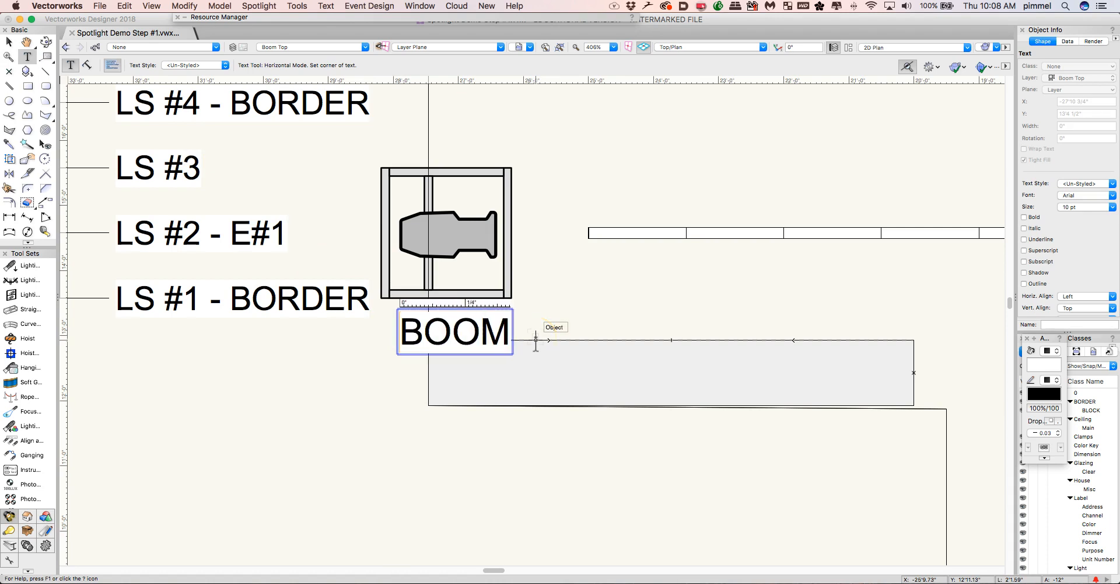
{"action": "type", "text": "4"}
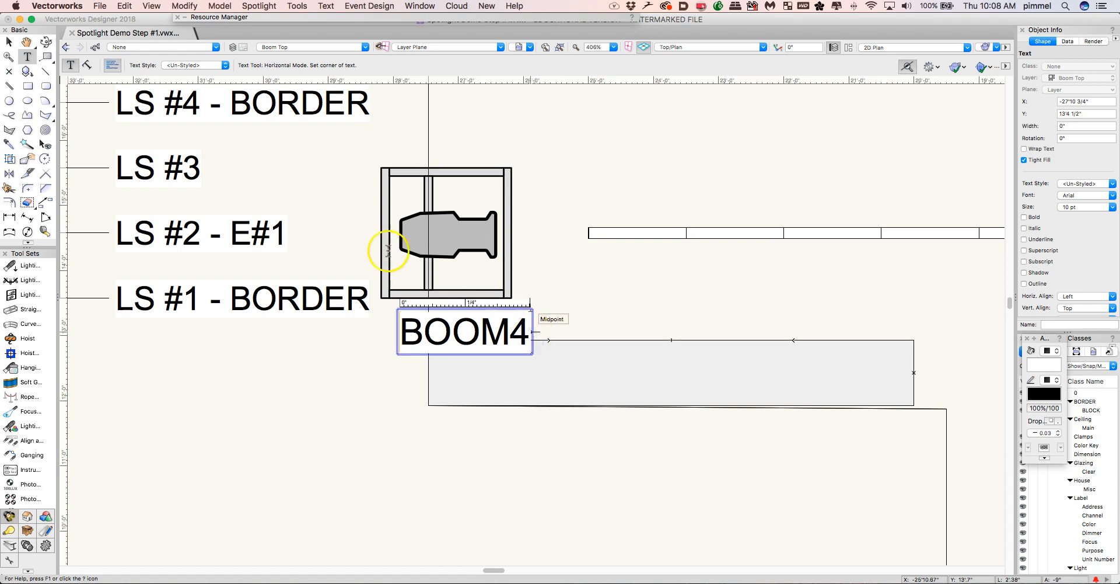
Step: Move the BOOM4 label up against the underside of its boom symbol, centred beneath it
{"action": "scroll", "coordinate": [388, 250], "scroll_direction": "up", "scroll_amount": 3}
{"action": "left_click", "coordinate": [9, 42]}
{"action": "left_click_drag", "start_coordinate": [527, 382], "coordinate": [497, 346]}
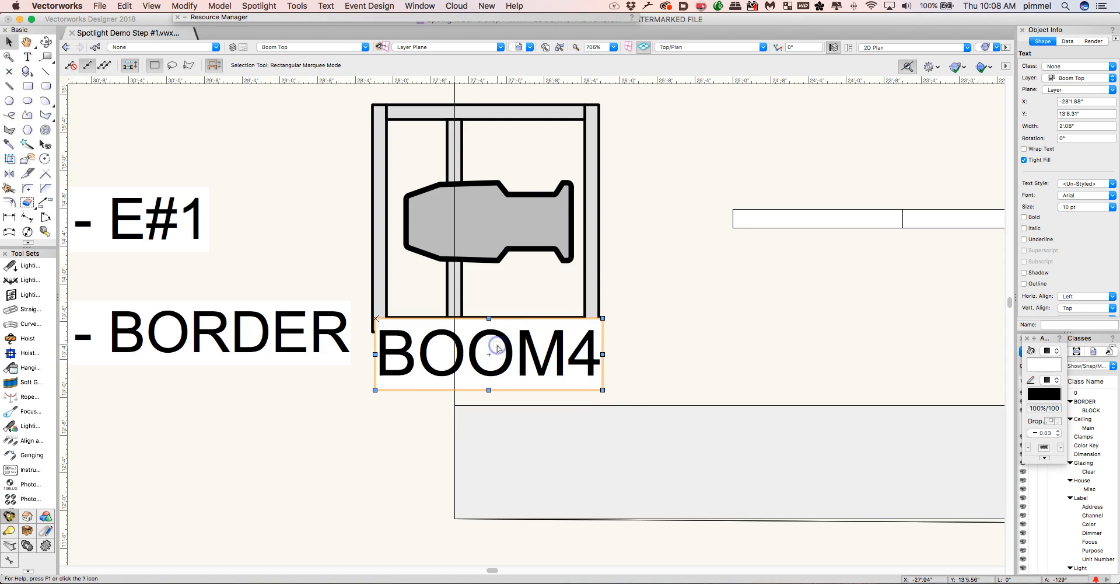
Step: Duplicate the boom symbol together with its BOOM4 label onto the ELEC3 pipe, between the side wall and the centre line
{"action": "left_click", "coordinate": [341, 89]}
{"action": "left_click_drag", "start_coordinate": [341, 94], "coordinate": [645, 411]}
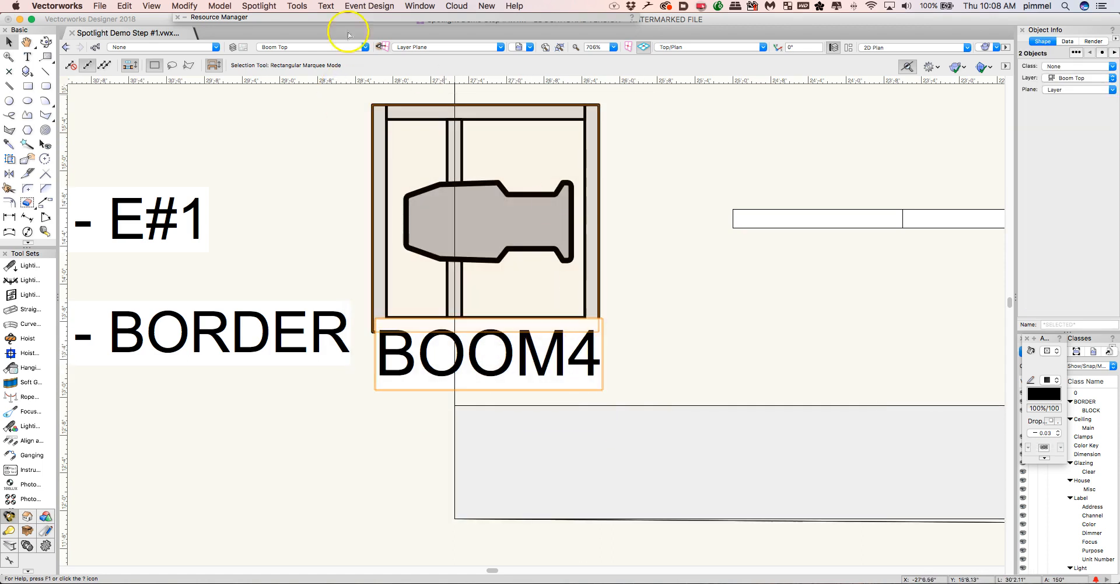
{"action": "left_click", "coordinate": [63, 49]}
{"action": "left_click", "coordinate": [64, 49]}
{"action": "left_click", "coordinate": [64, 49]}
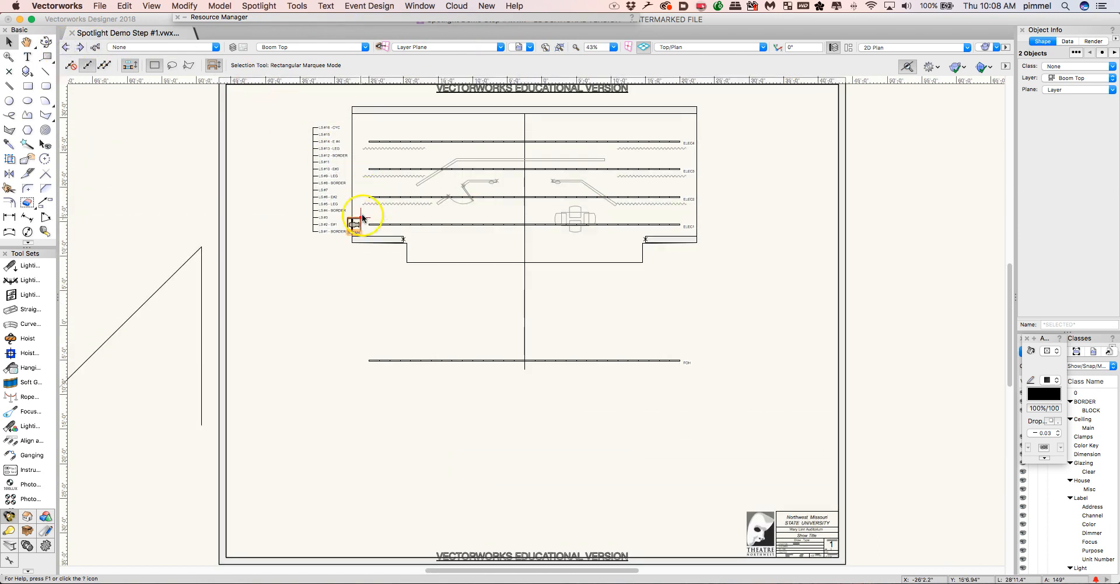
{"action": "left_click_drag", "start_coordinate": [361, 220], "coordinate": [483, 170]}
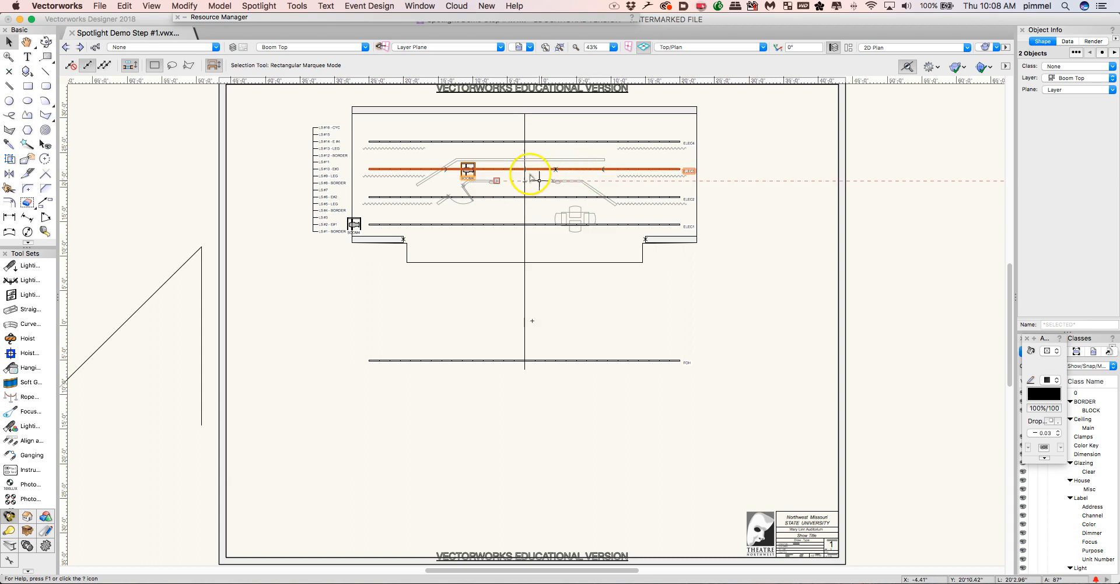
Step: Change the label of the duplicated boom on the ELEC3 pipe to BOOM3
{"action": "left_click", "coordinate": [9, 56]}
{"action": "left_click_drag", "start_coordinate": [447, 153], "coordinate": [513, 215]}
{"action": "key", "text": "x"}
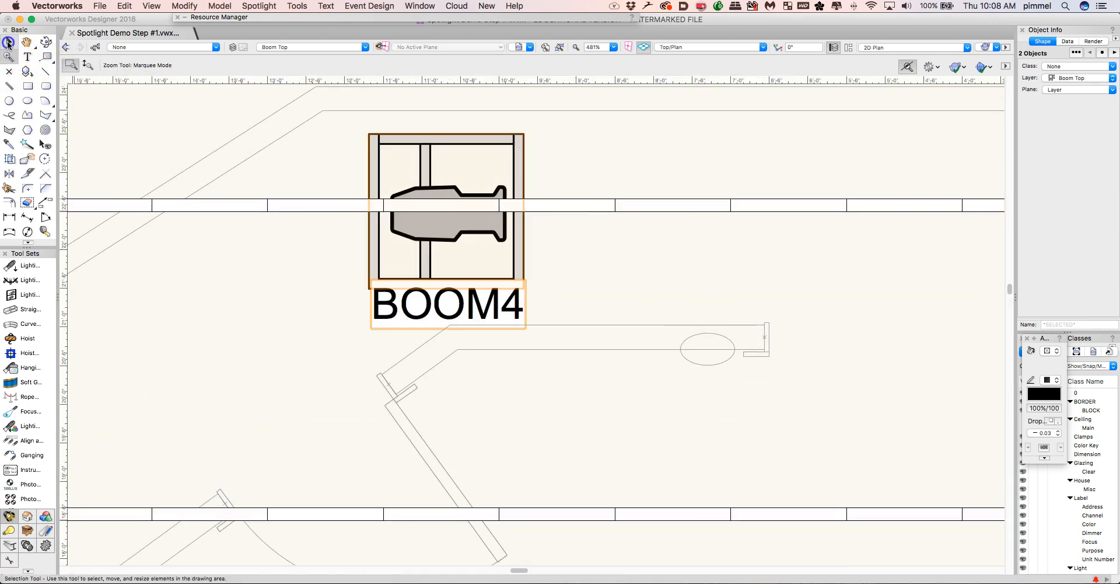
{"action": "left_click", "coordinate": [397, 315]}
{"action": "double_click", "coordinate": [510, 308]}
{"action": "left_click_drag", "start_coordinate": [510, 307], "coordinate": [526, 308]}
{"action": "type", "text": "3"}
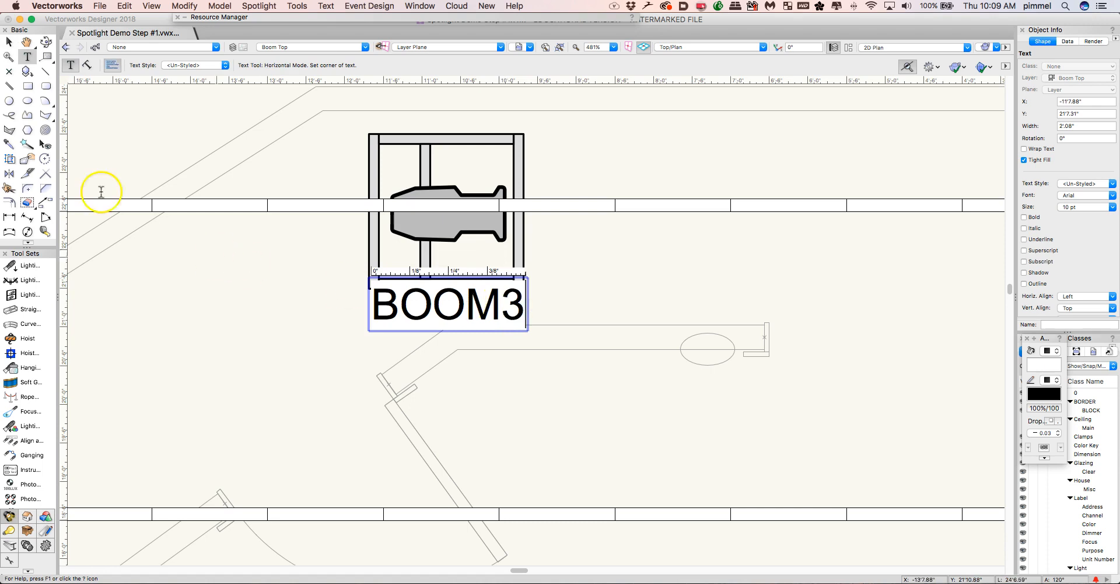
{"action": "left_click", "coordinate": [10, 42]}
{"action": "left_click", "coordinate": [153, 328]}
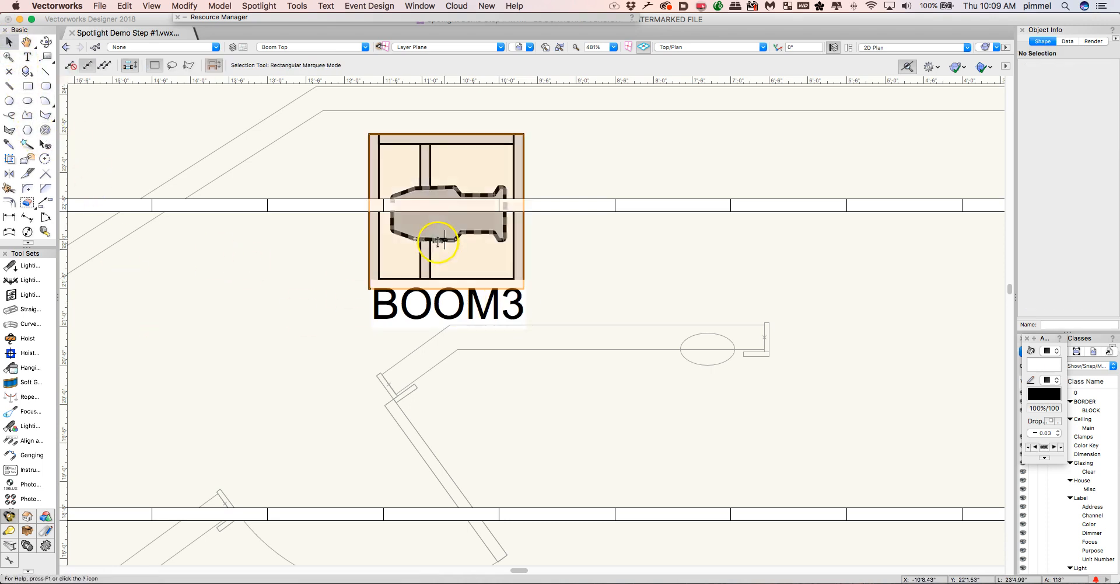
Step: Mirror duplicates of the BOOM3 and BOOM4 symbols with their labels across the stage centre line
{"action": "left_click", "coordinate": [546, 47]}
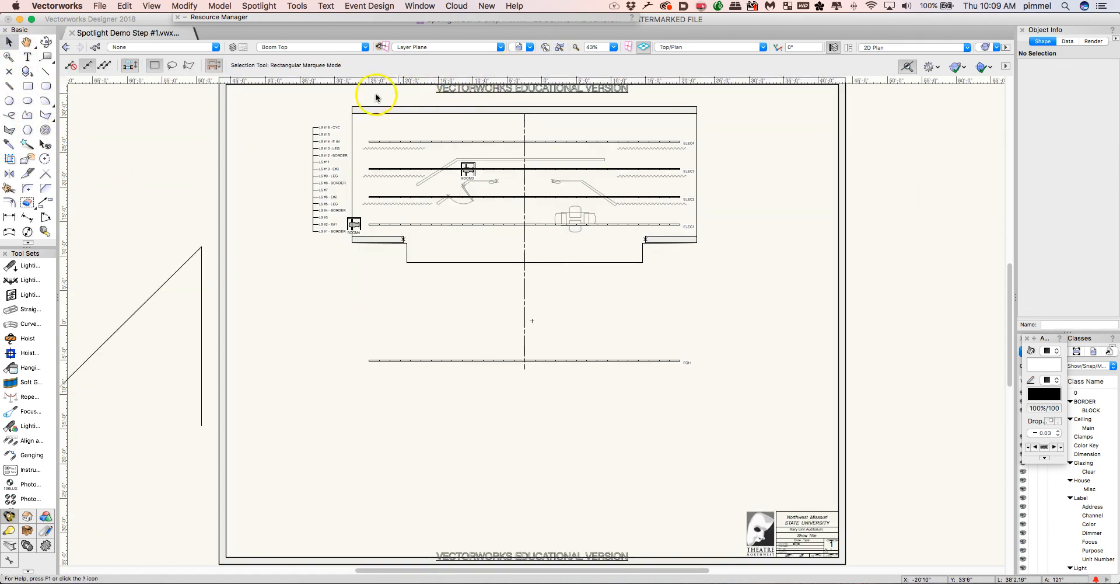
{"action": "left_click", "coordinate": [9, 56]}
{"action": "left_click_drag", "start_coordinate": [320, 138], "coordinate": [519, 262]}
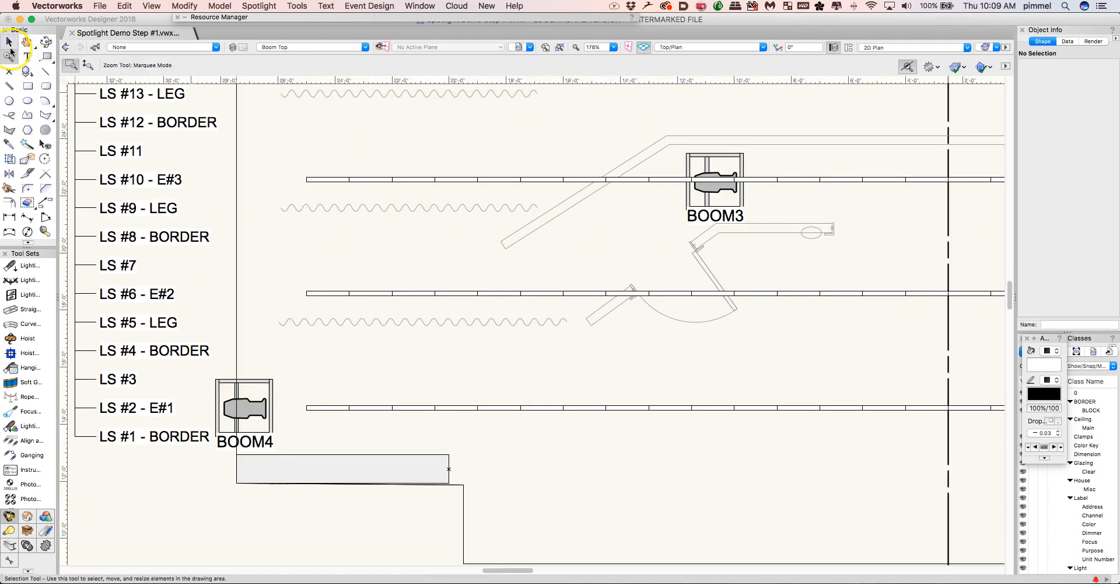
{"action": "left_click", "coordinate": [9, 42]}
{"action": "left_click_drag", "start_coordinate": [653, 122], "coordinate": [771, 243]}
{"action": "left_click", "coordinate": [267, 398], "text": "shift"}
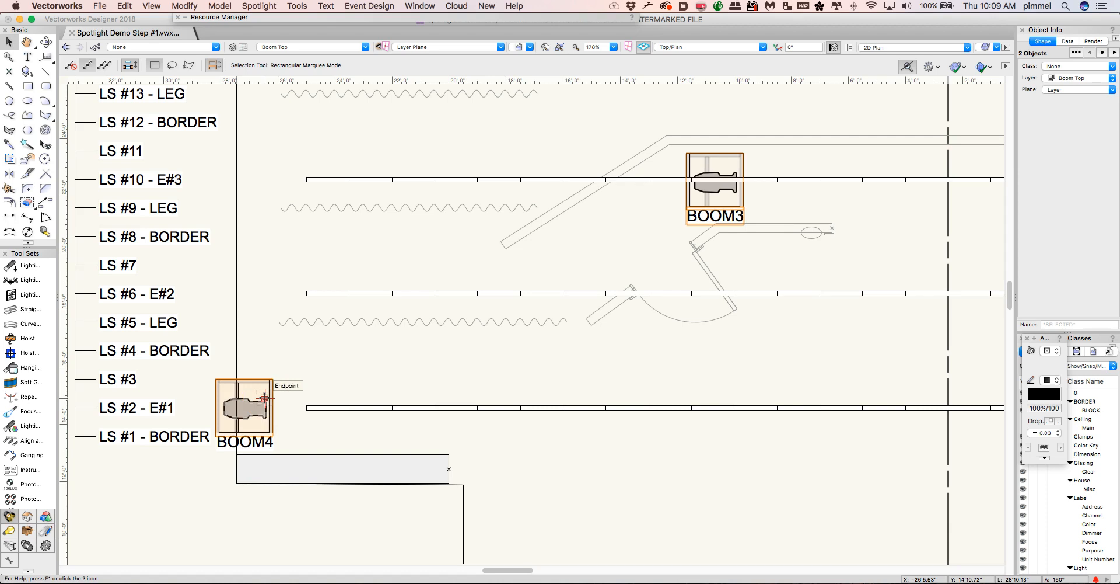
{"action": "left_click", "coordinate": [261, 442]}
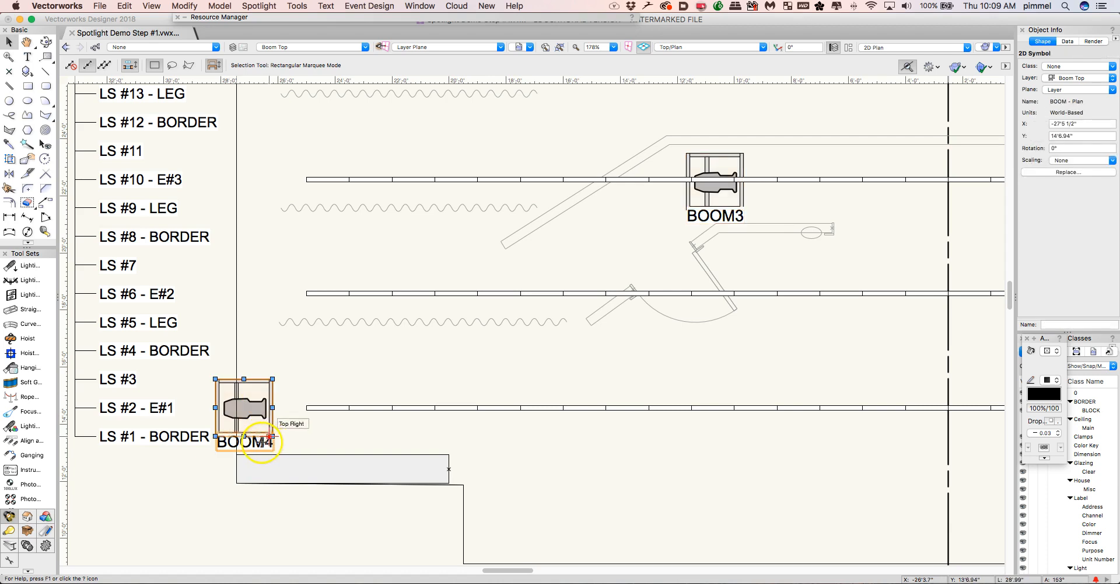
{"action": "left_click", "coordinate": [252, 445], "text": "shift"}
{"action": "left_click", "coordinate": [721, 194], "text": "shift"}
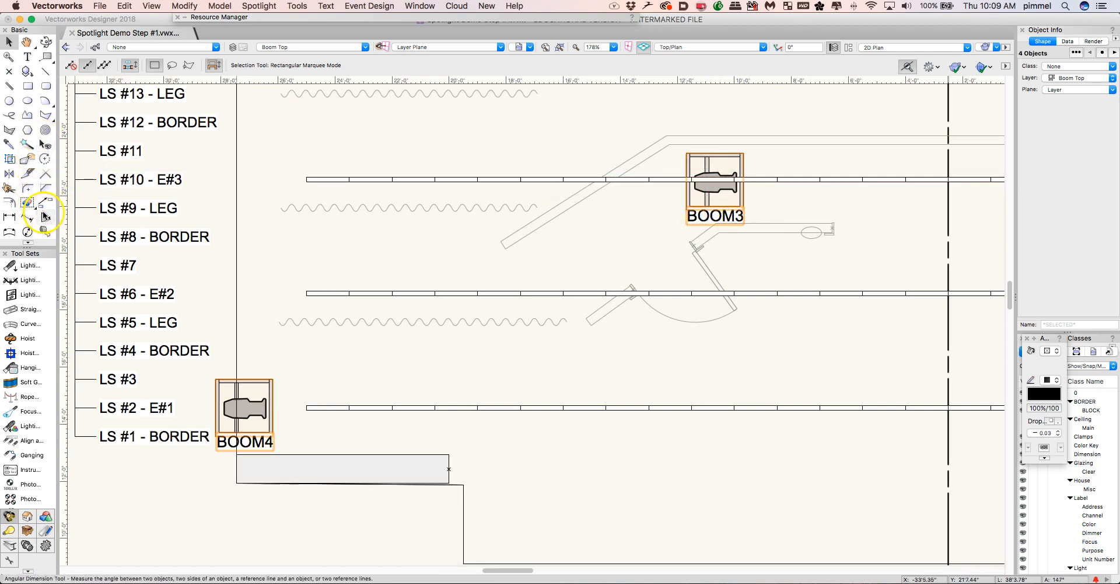
{"action": "left_click", "coordinate": [10, 174]}
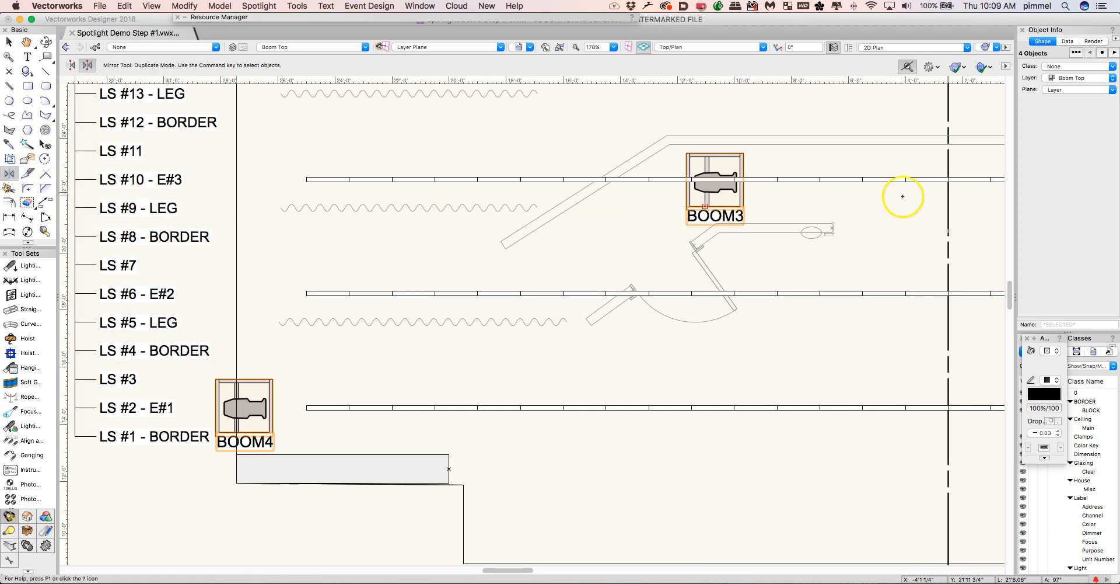
{"action": "left_click", "coordinate": [948, 109]}
{"action": "left_click", "coordinate": [949, 332]}
Step: Change the label of the mirrored boom on the ELEC3 pipe to BOOM2
{"action": "left_click_drag", "start_coordinate": [524, 573], "coordinate": [566, 571]}
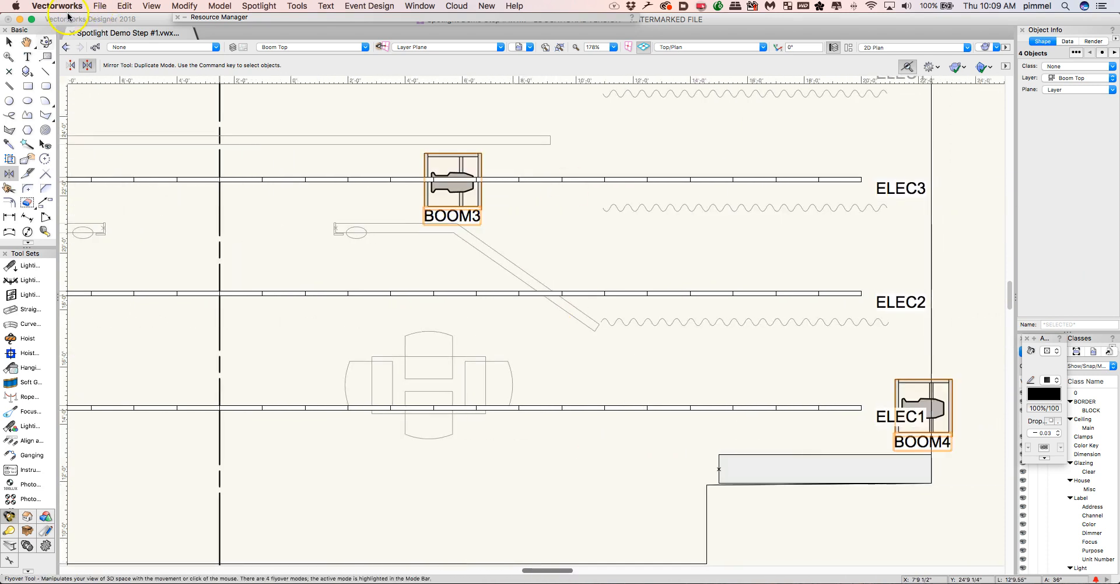
{"action": "left_click", "coordinate": [8, 42]}
{"action": "left_click", "coordinate": [497, 220]}
{"action": "double_click", "coordinate": [478, 217]}
{"action": "type", "text": "2"}
{"action": "left_click", "coordinate": [8, 41]}
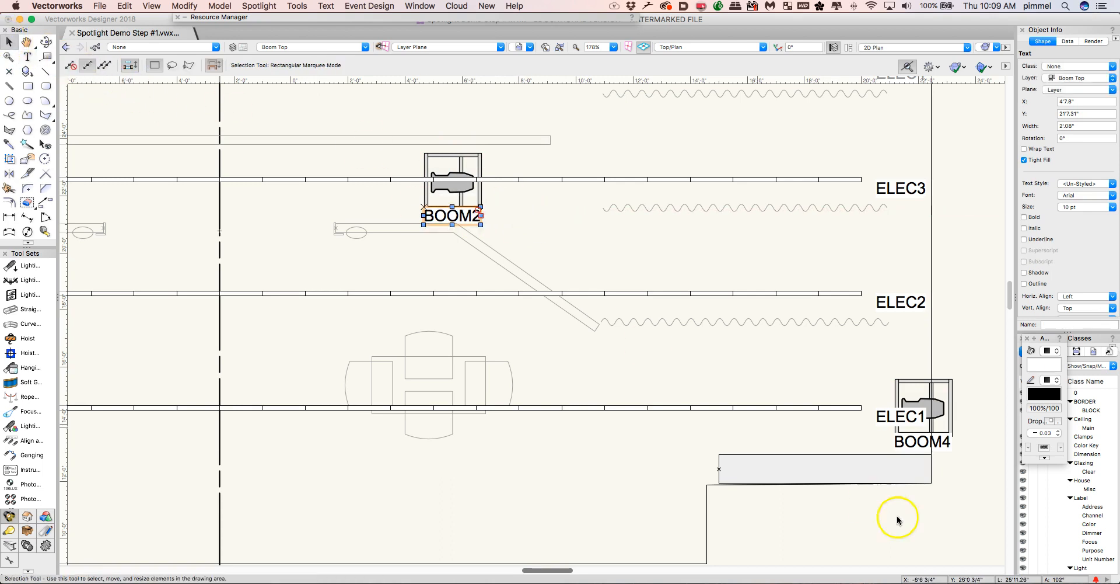
Step: Change the label of the mirrored boom beside the ELEC1 pipe to BOOM1
{"action": "double_click", "coordinate": [944, 442]}
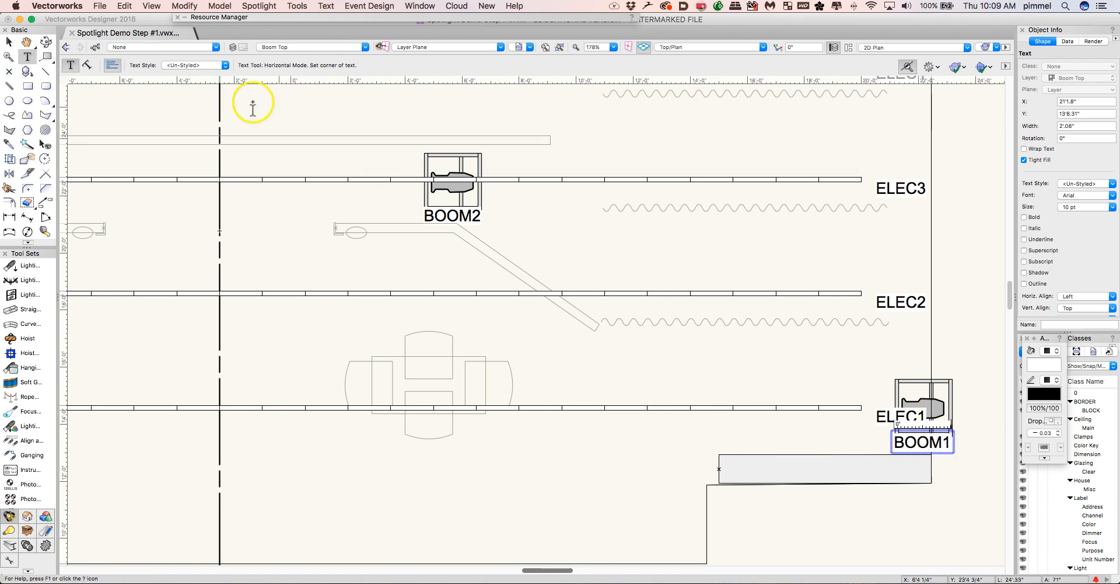
{"action": "left_click", "coordinate": [8, 42]}
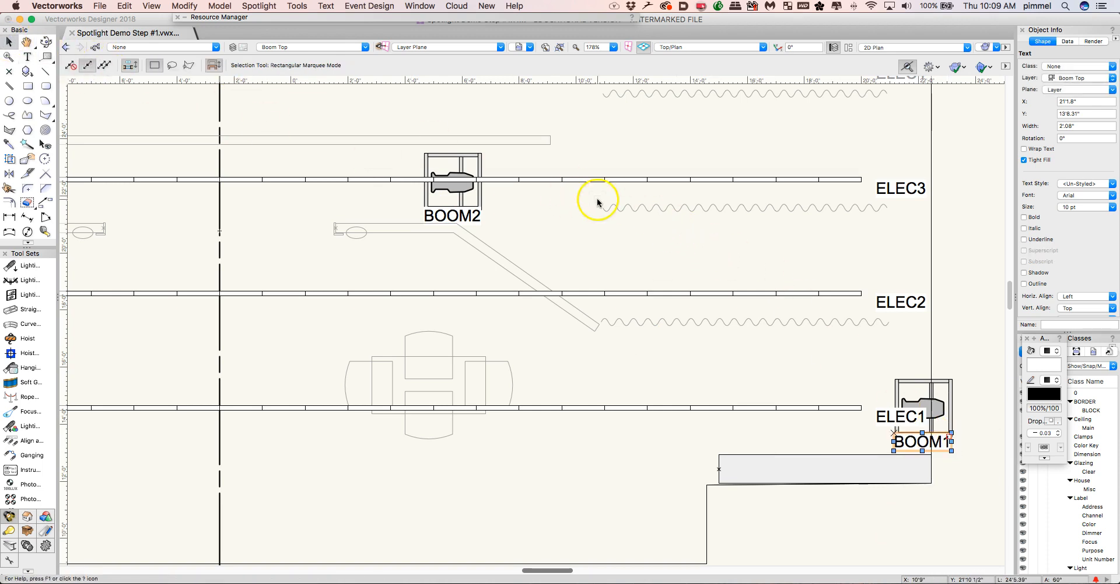
{"action": "left_click", "coordinate": [650, 151]}
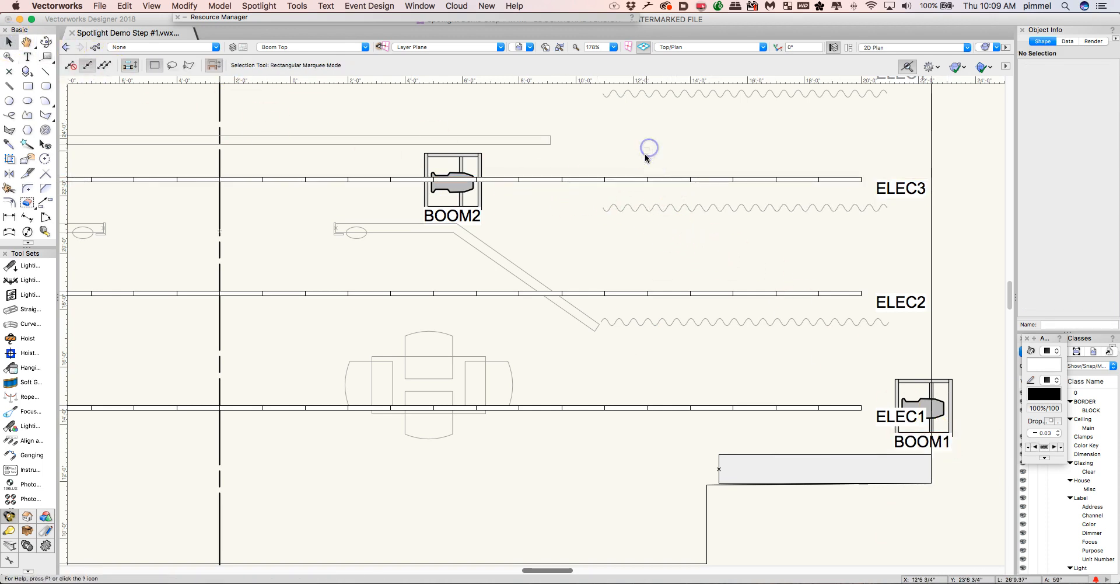
Step: Insert the CoveBox - Plan symbol between the apron and the FOH pipe at about X 18'0", Y 4'4", rotated about -32° toward the stage
{"action": "left_click", "coordinate": [546, 48]}
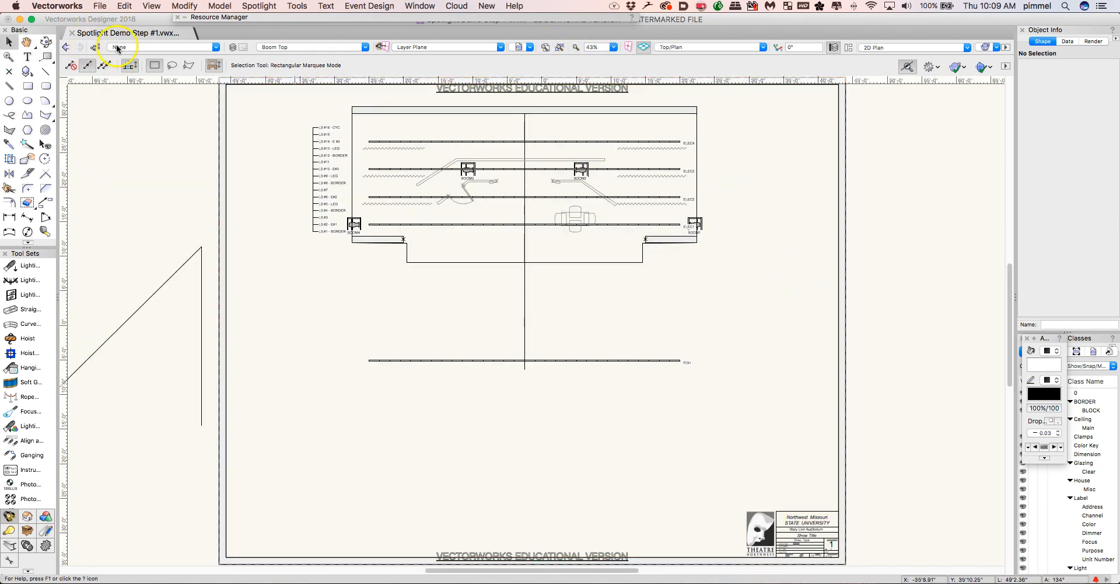
{"action": "left_click", "coordinate": [225, 18]}
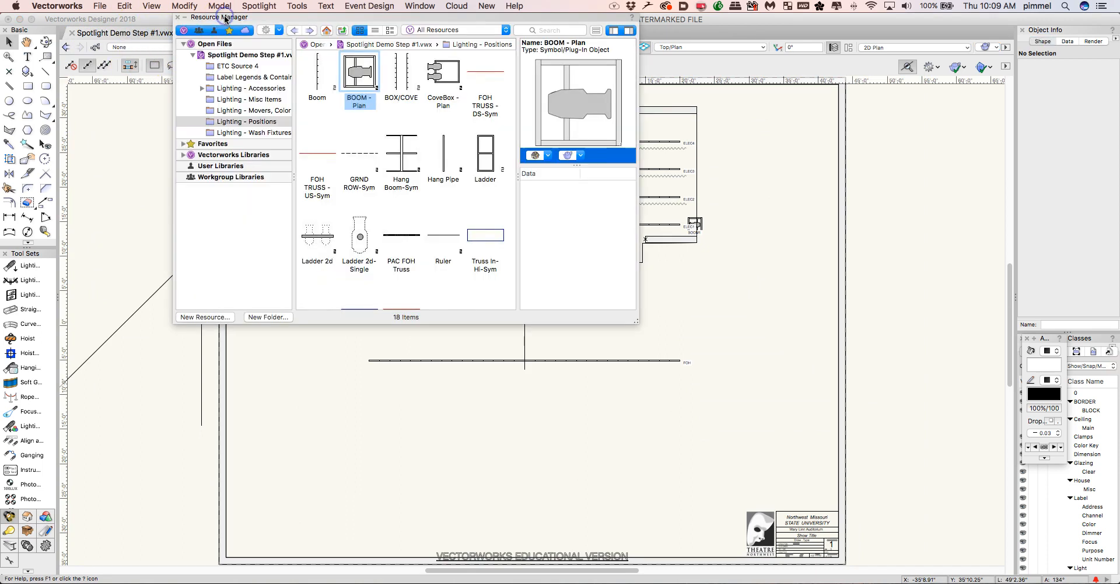
{"action": "double_click", "coordinate": [443, 72]}
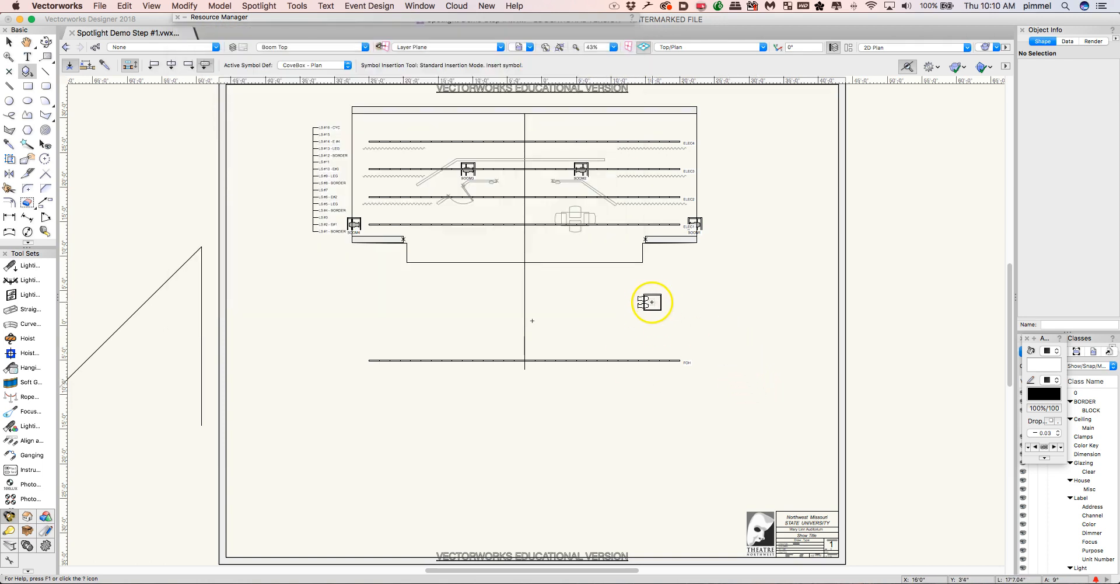
{"action": "left_click", "coordinate": [666, 295]}
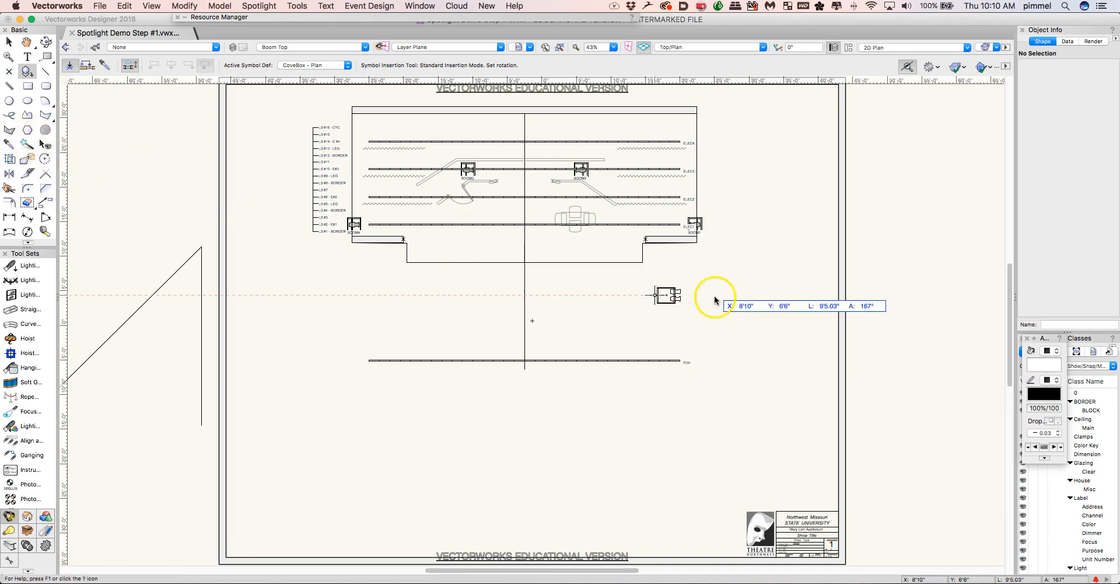
{"action": "left_click", "coordinate": [743, 343]}
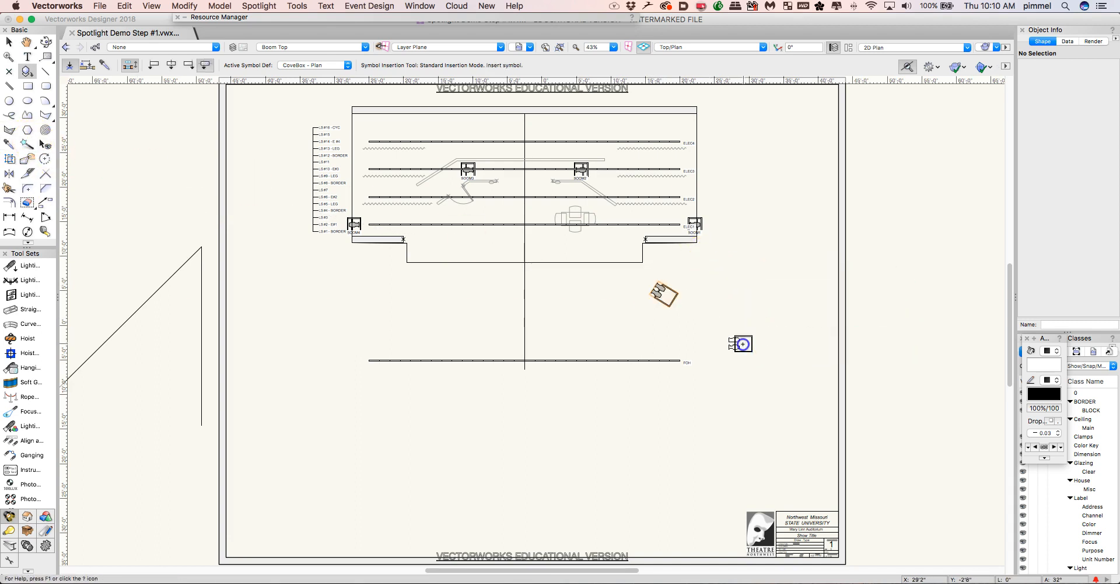
Step: Add the text label COVE SL below the cove box symbol
{"action": "left_click", "coordinate": [27, 56]}
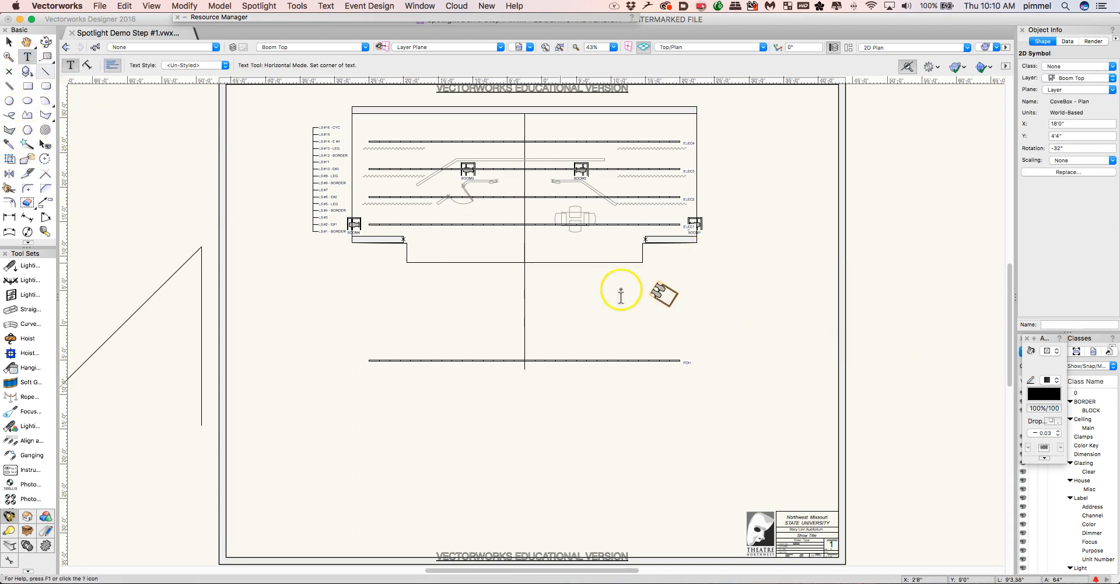
{"action": "left_click", "coordinate": [659, 315]}
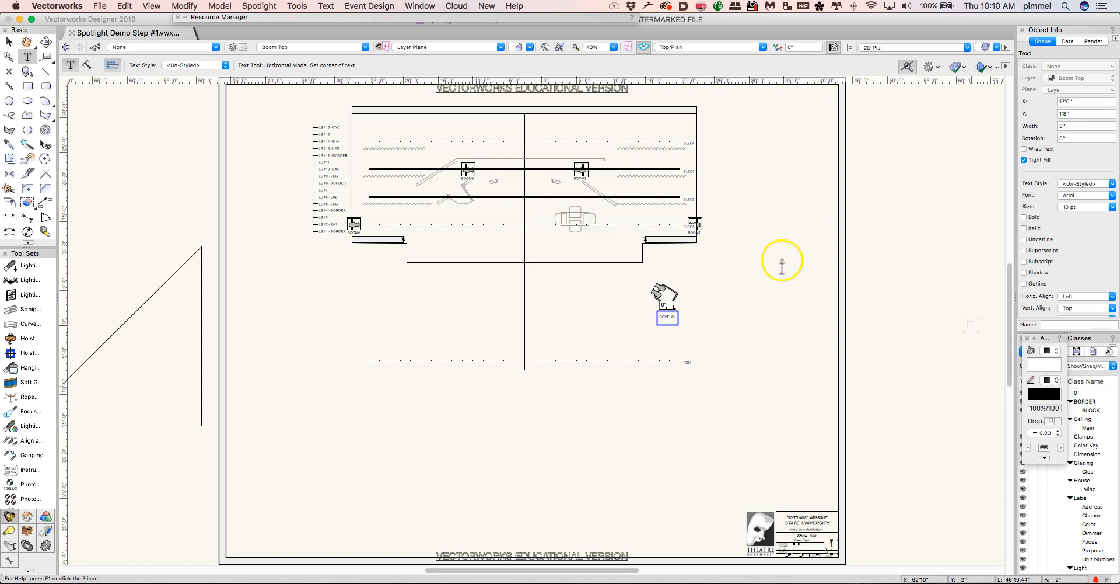
{"action": "left_click", "coordinate": [9, 42]}
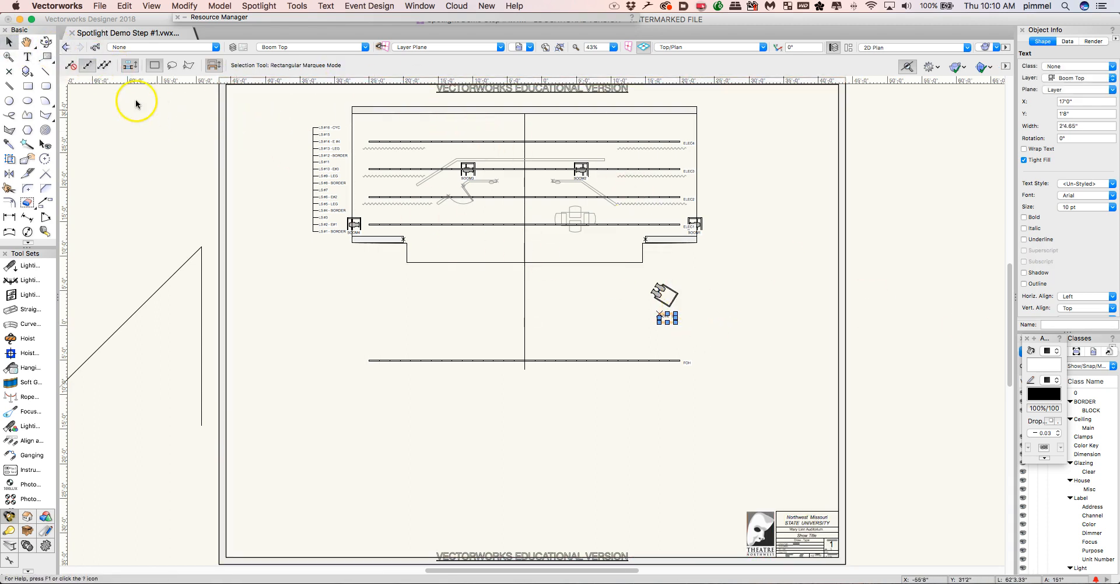
Step: Move the COVE SL label up so it sits inside the cove box symbol, at about Y 4'7"
{"action": "left_click", "coordinate": [9, 59]}
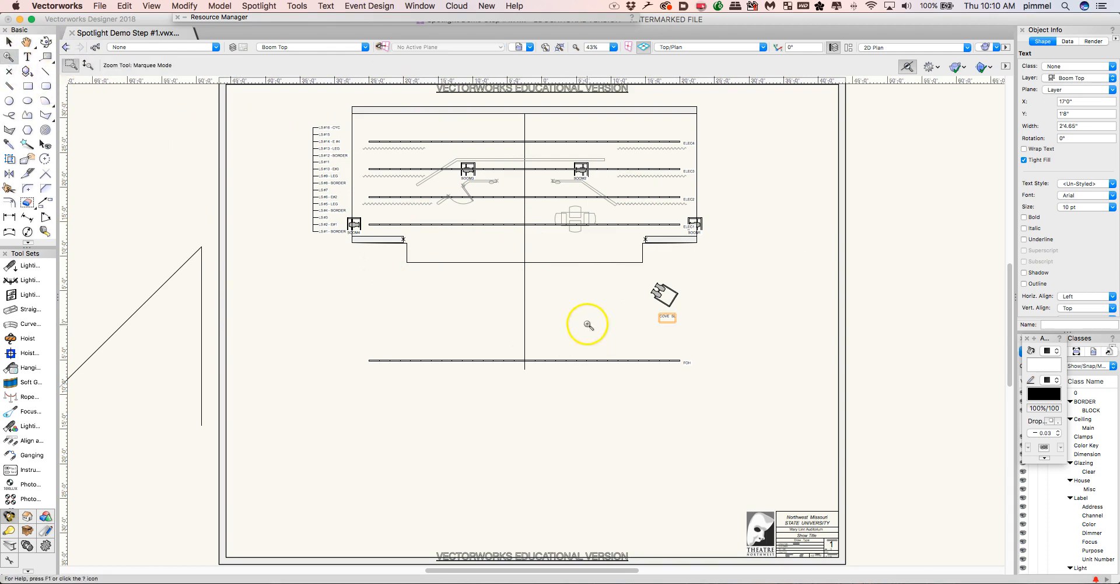
{"action": "left_click_drag", "start_coordinate": [646, 279], "coordinate": [706, 345]}
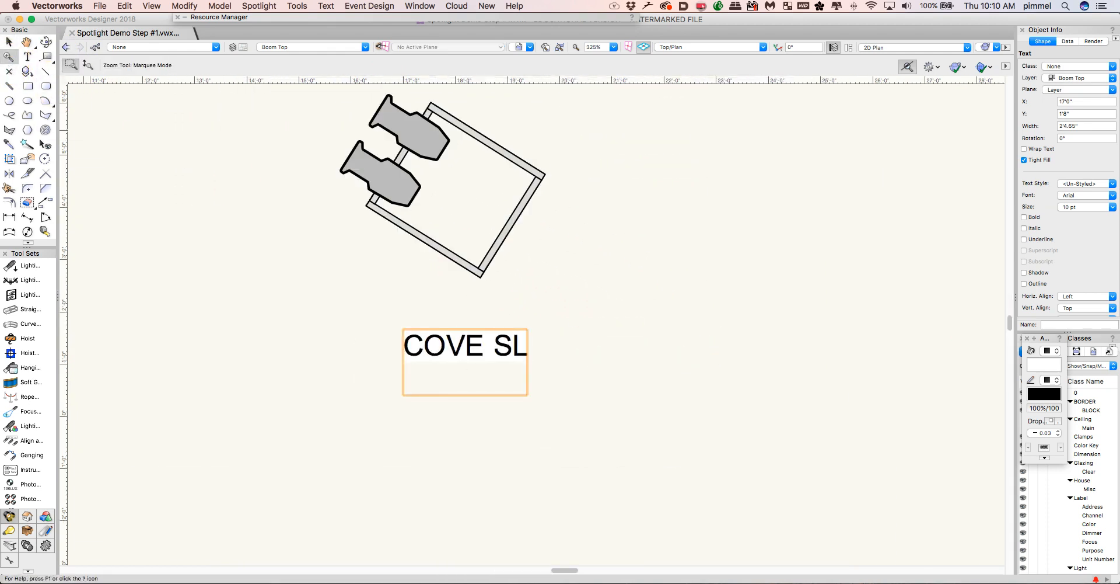
{"action": "left_click", "coordinate": [10, 41]}
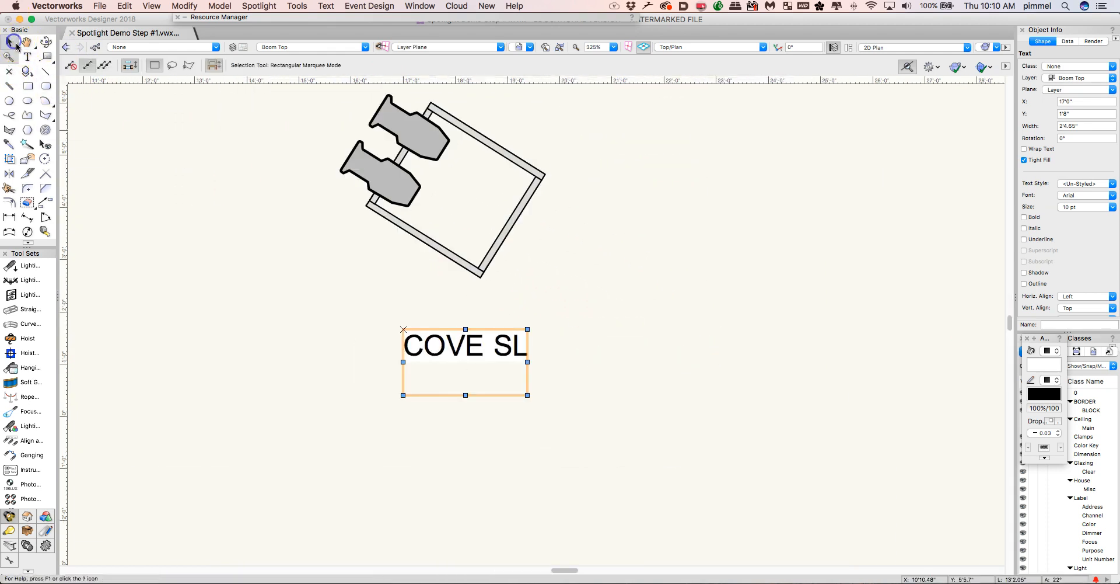
{"action": "double_click", "coordinate": [449, 378]}
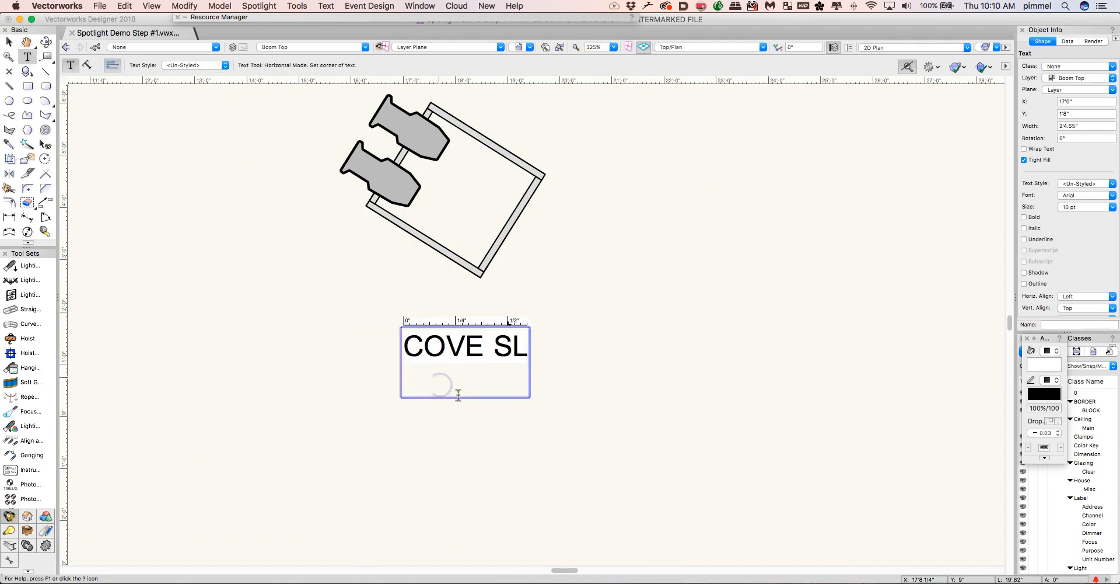
{"action": "left_click", "coordinate": [10, 42]}
{"action": "left_click_drag", "start_coordinate": [465, 395], "coordinate": [471, 198]}
{"action": "left_click", "coordinate": [8, 42]}
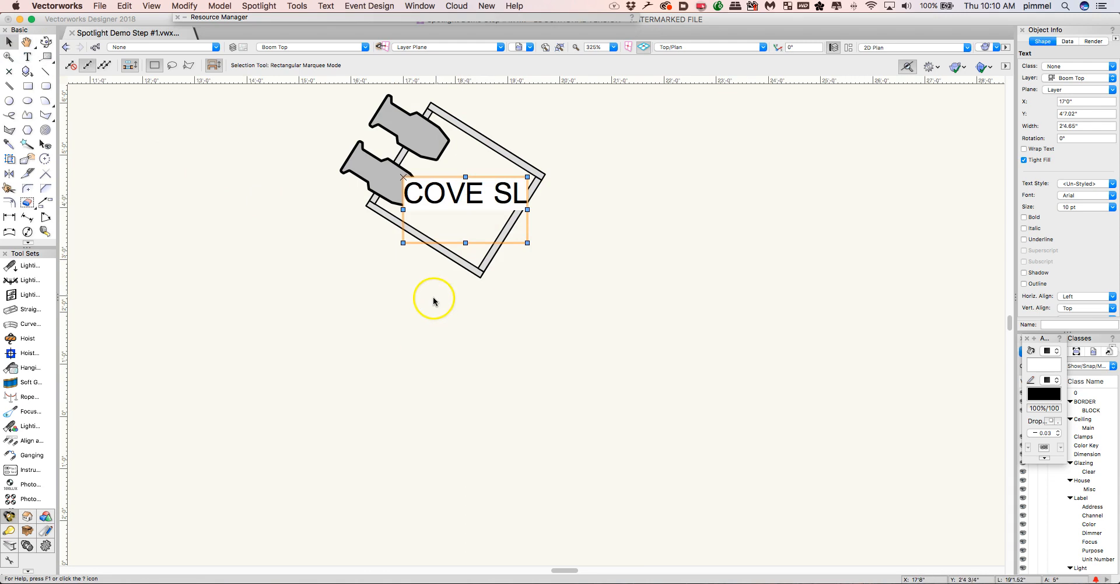
Step: Mirror a duplicate of the cove box and its COVE SL label across the stage centre line
{"action": "left_click_drag", "start_coordinate": [307, 86], "coordinate": [618, 347]}
{"action": "left_click", "coordinate": [543, 46]}
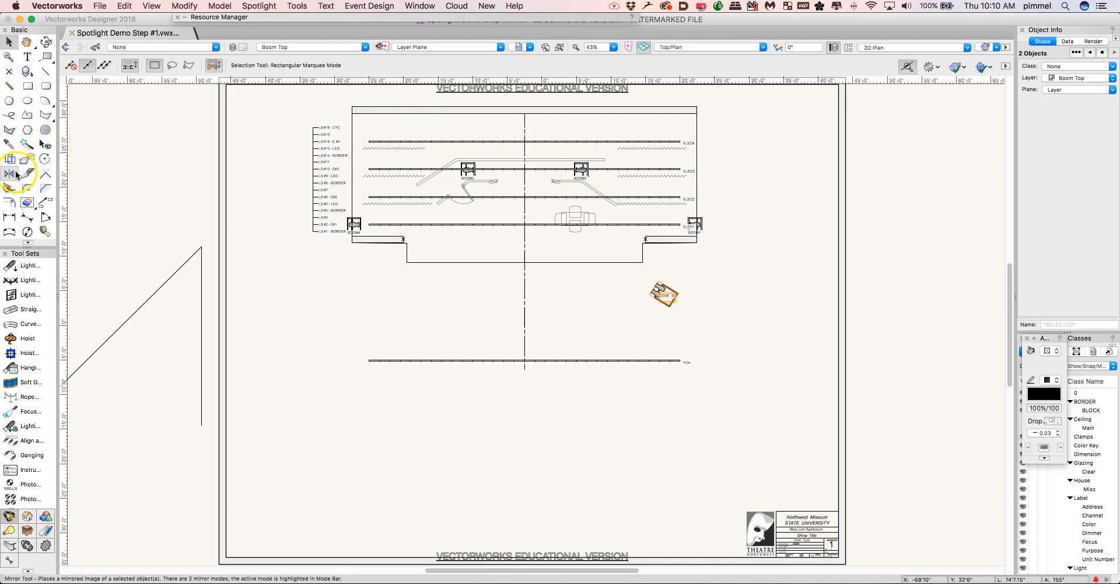
{"action": "left_click", "coordinate": [9, 173]}
{"action": "left_click", "coordinate": [523, 279]}
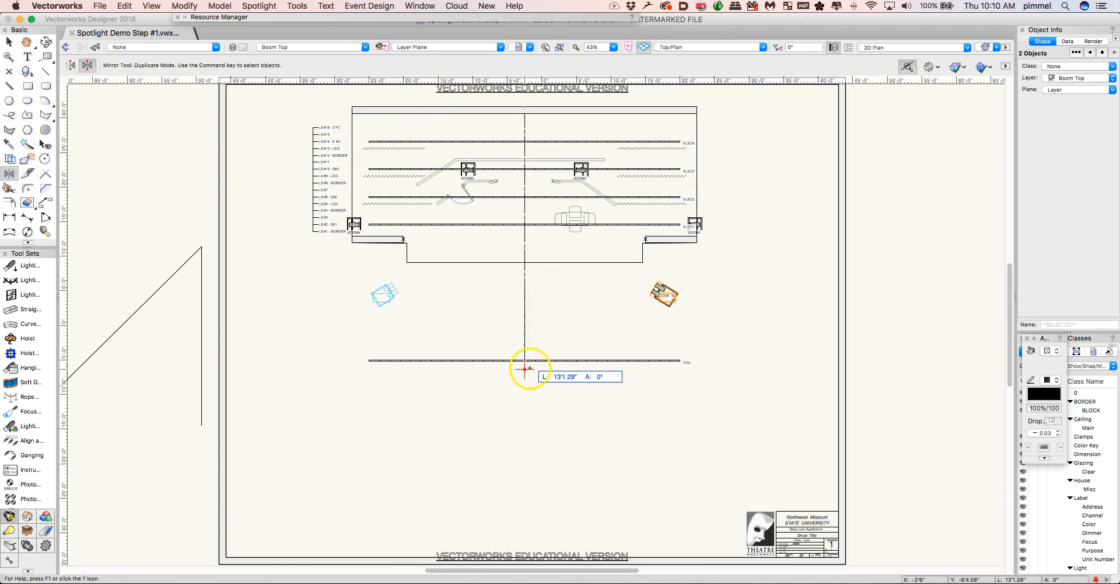
{"action": "left_click", "coordinate": [524, 341]}
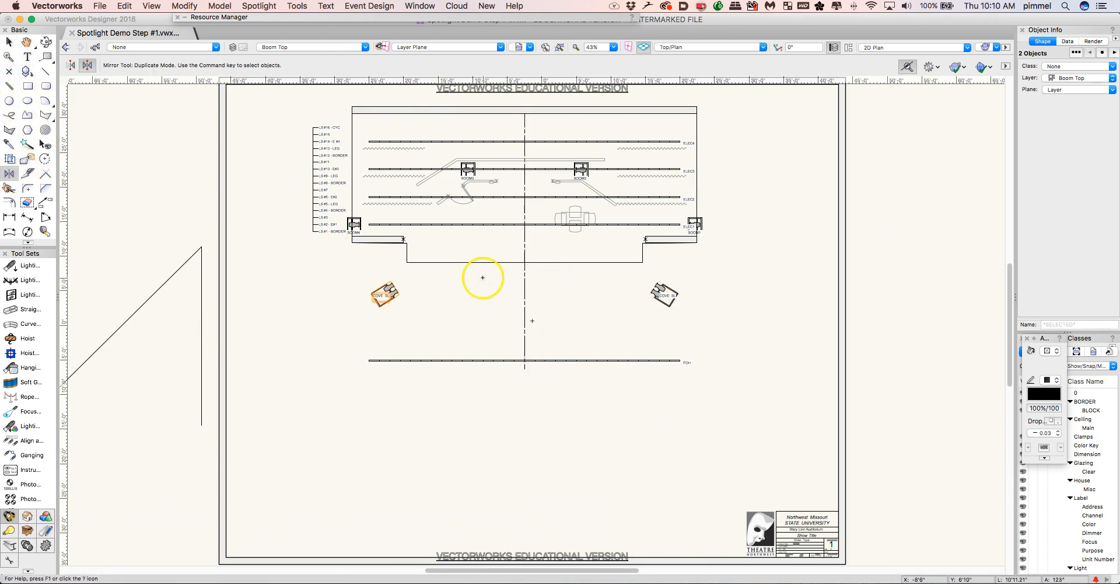
Step: Change the label of the mirrored cove box to COVE SR
{"action": "left_click", "coordinate": [9, 56]}
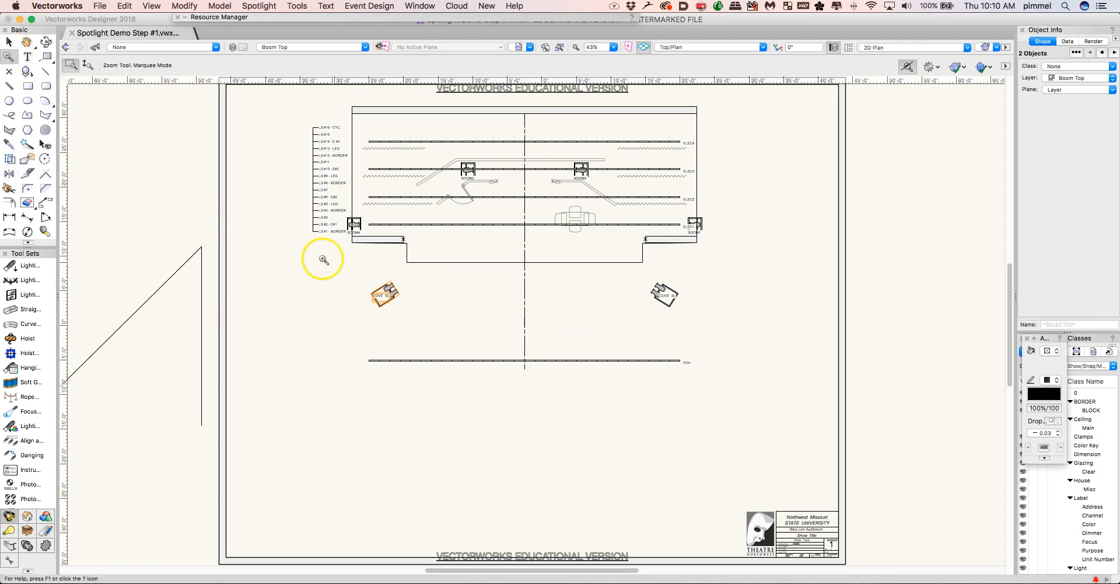
{"action": "left_click_drag", "start_coordinate": [370, 278], "coordinate": [415, 315]}
{"action": "left_click", "coordinate": [9, 41]}
{"action": "left_click", "coordinate": [168, 125]}
{"action": "left_click", "coordinate": [565, 371]}
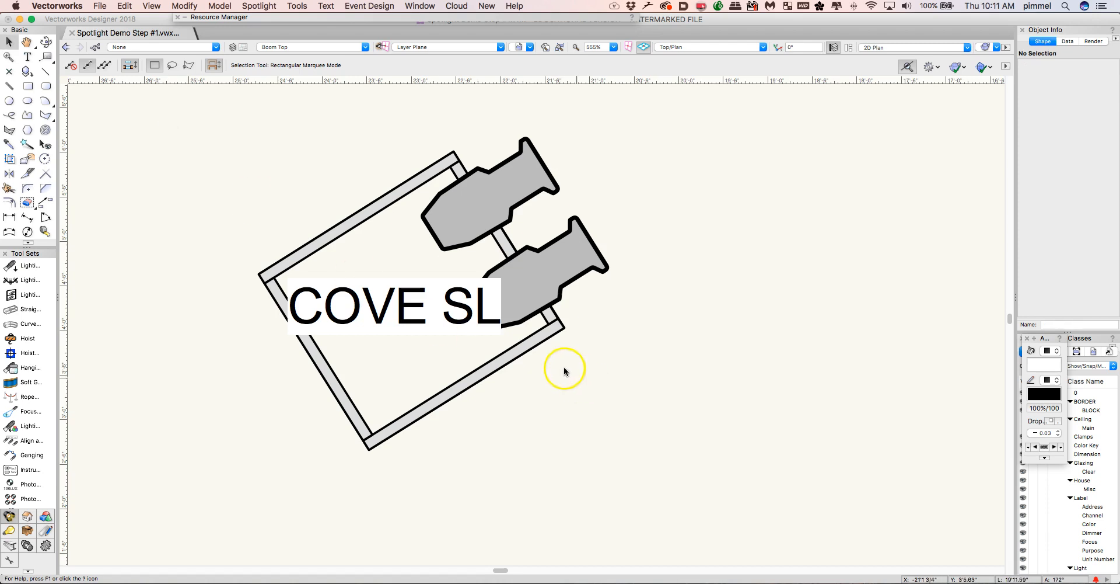
{"action": "double_click", "coordinate": [476, 300]}
{"action": "left_click_drag", "start_coordinate": [488, 302], "coordinate": [498, 305]}
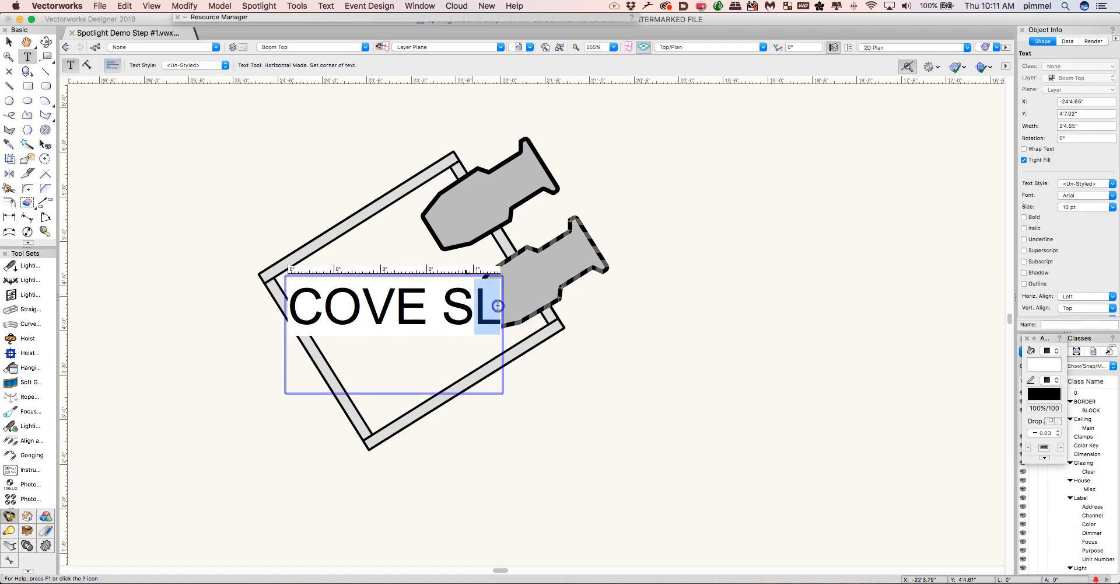
{"action": "type", "text": "R"}
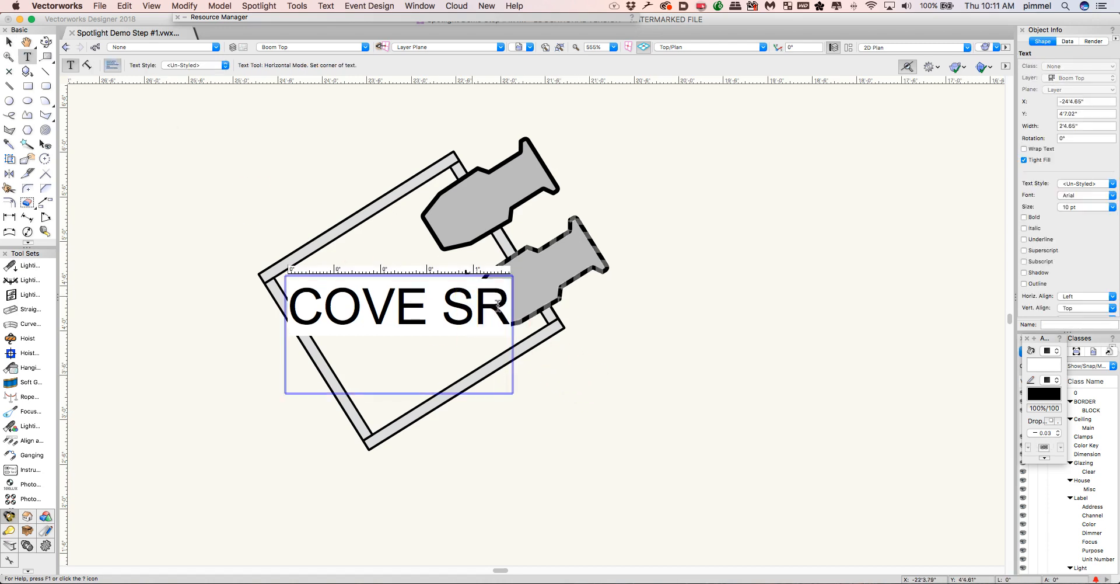
{"action": "left_click", "coordinate": [9, 42]}
{"action": "left_click", "coordinate": [153, 125]}
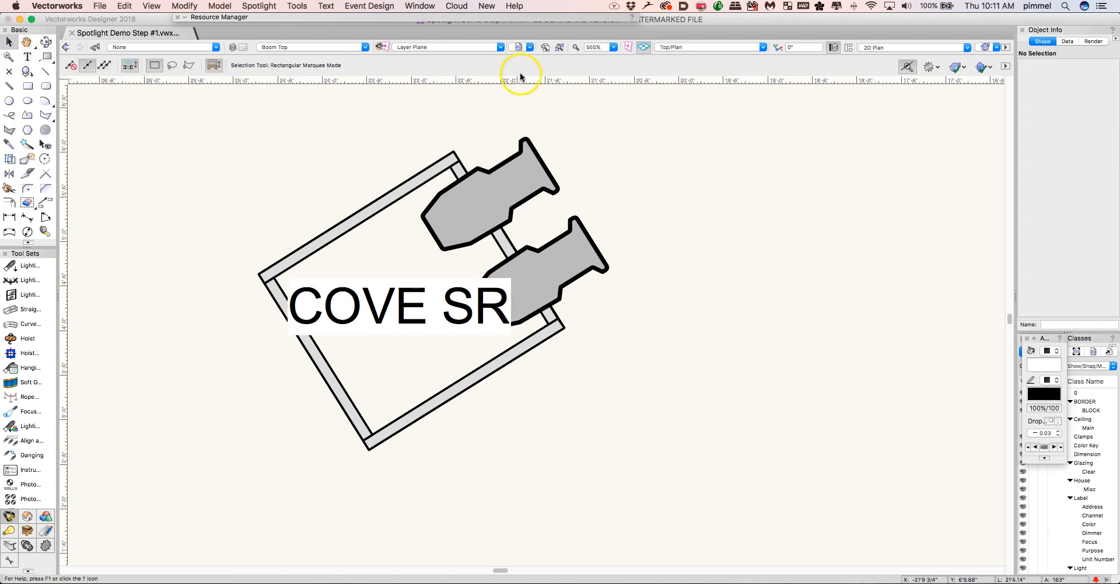
{"action": "left_click", "coordinate": [543, 51]}
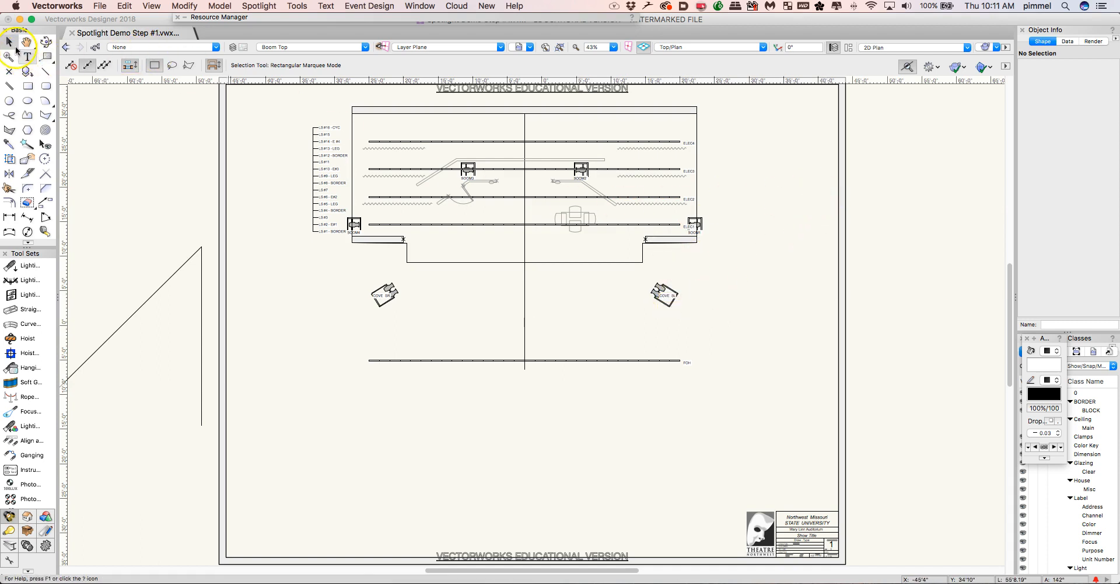
Step: Move the stage-left boom beside the ELEC1 pipe outward so it stands just outside the side wall
{"action": "left_click_drag", "start_coordinate": [689, 221], "coordinate": [713, 222]}
{"action": "left_click", "coordinate": [745, 200]}
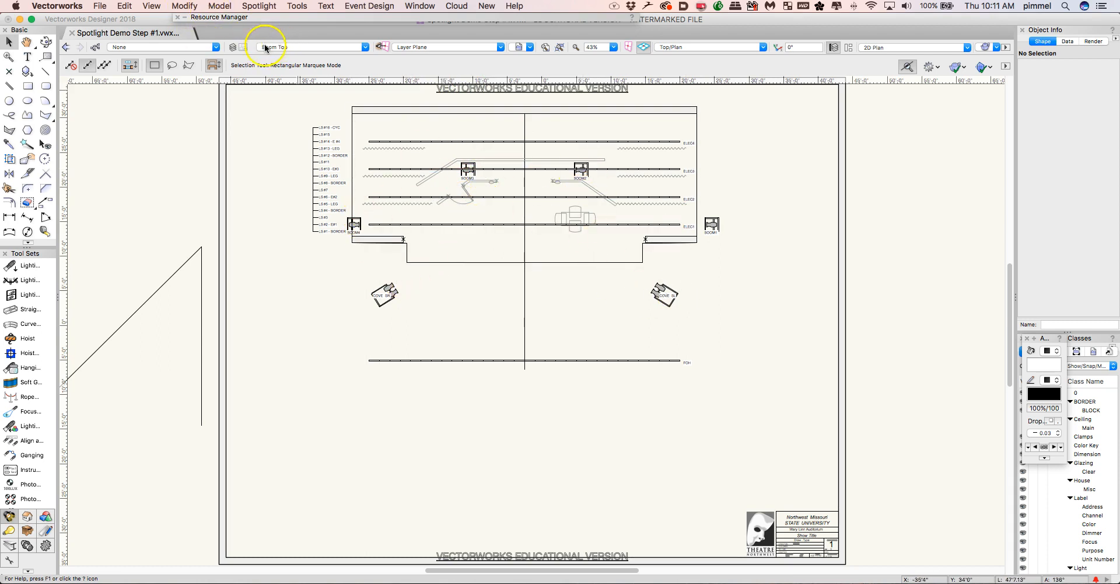
Step: Gray out the Boom Top design layer and make Focus Points the active layer
{"action": "left_click", "coordinate": [241, 51]}
{"action": "left_click", "coordinate": [244, 48]}
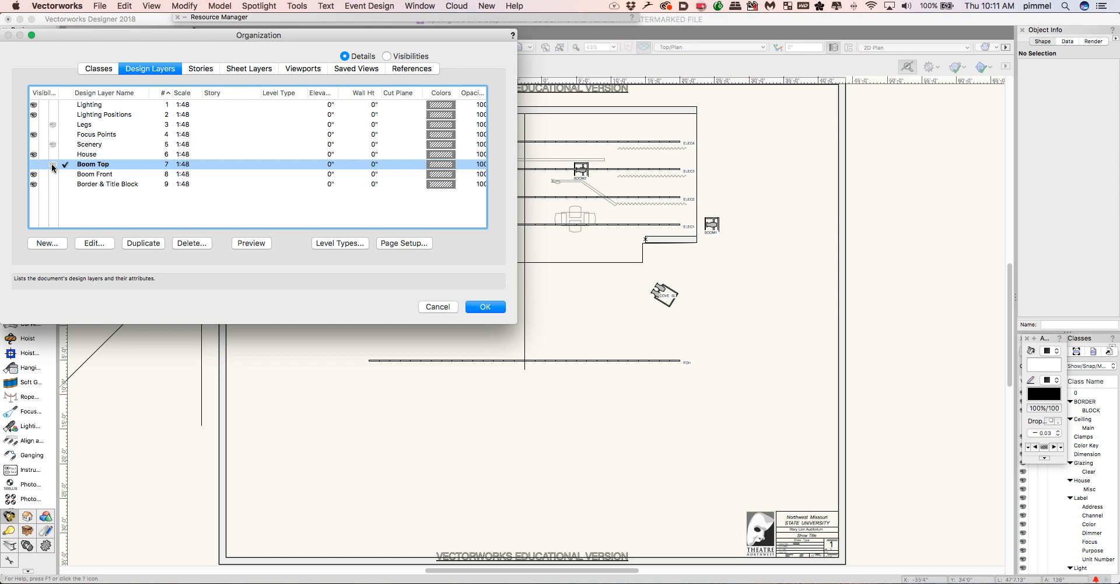
{"action": "left_click", "coordinate": [68, 134]}
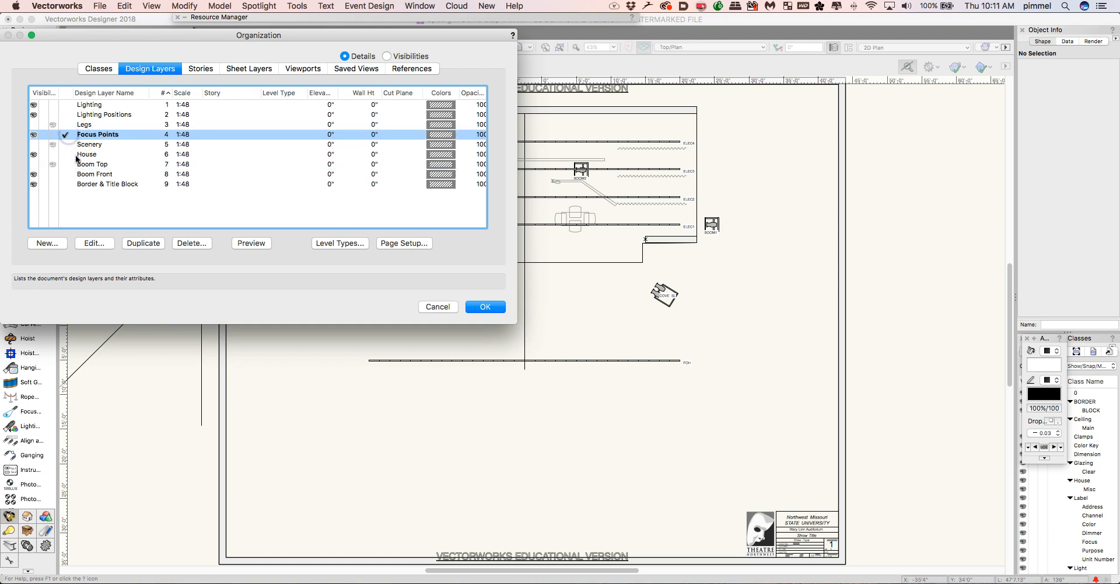
{"action": "left_click", "coordinate": [489, 306]}
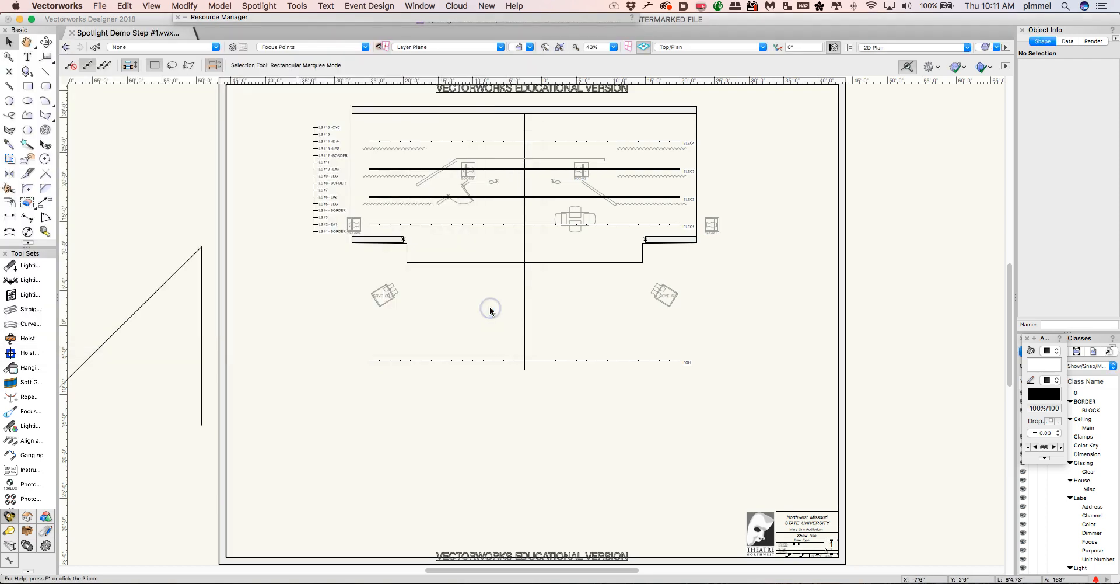